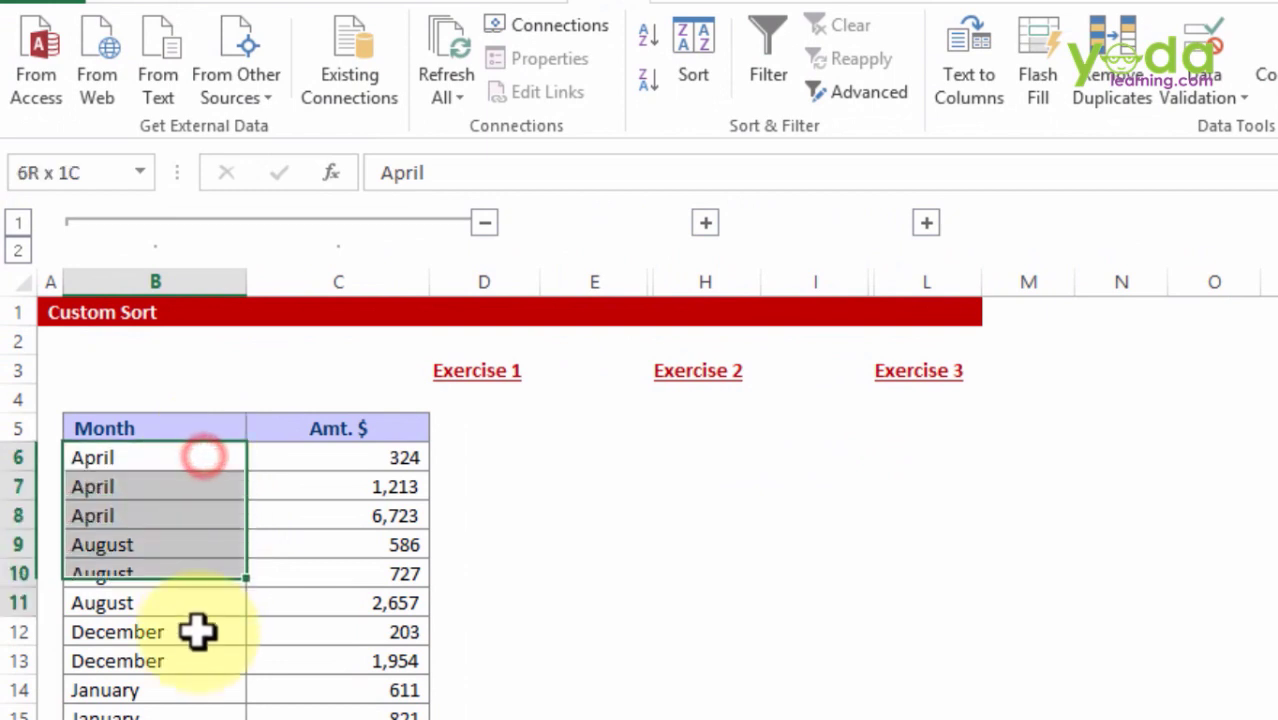
pyautogui.moveTo(385, 459); pyautogui.dragTo(360, 712)
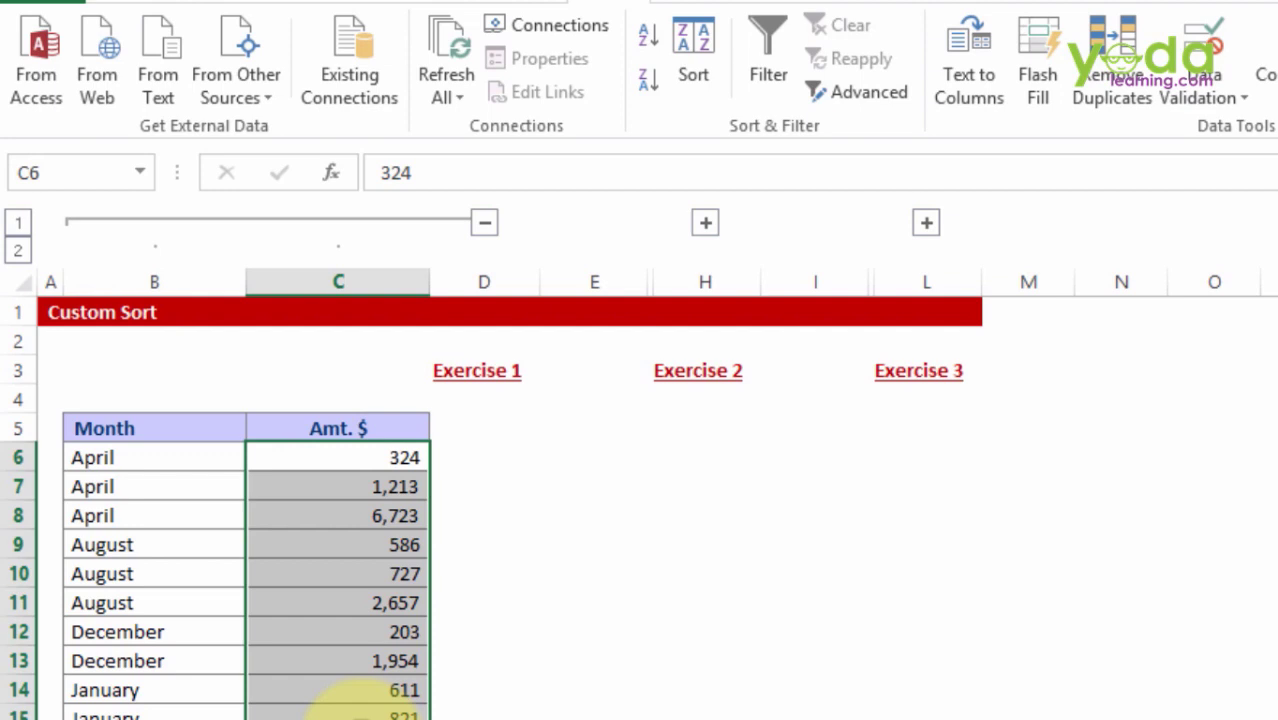
pyautogui.click(183, 606)
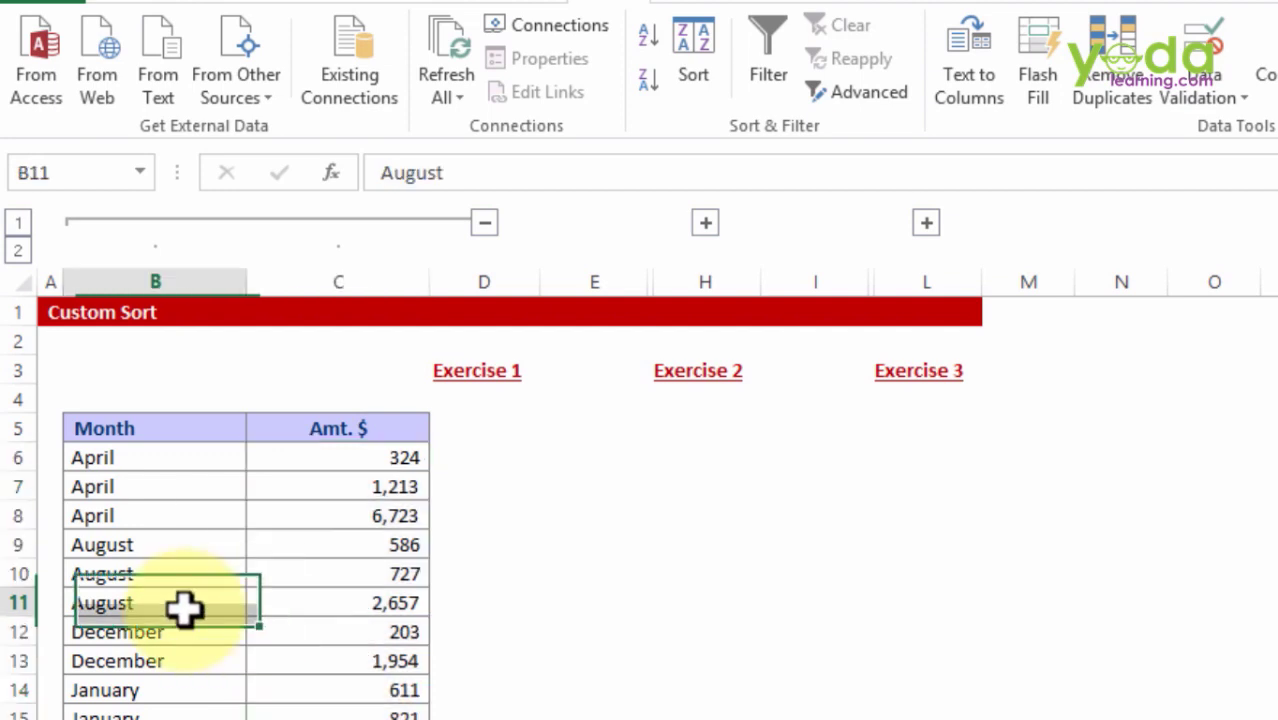
pyautogui.click(243, 663)
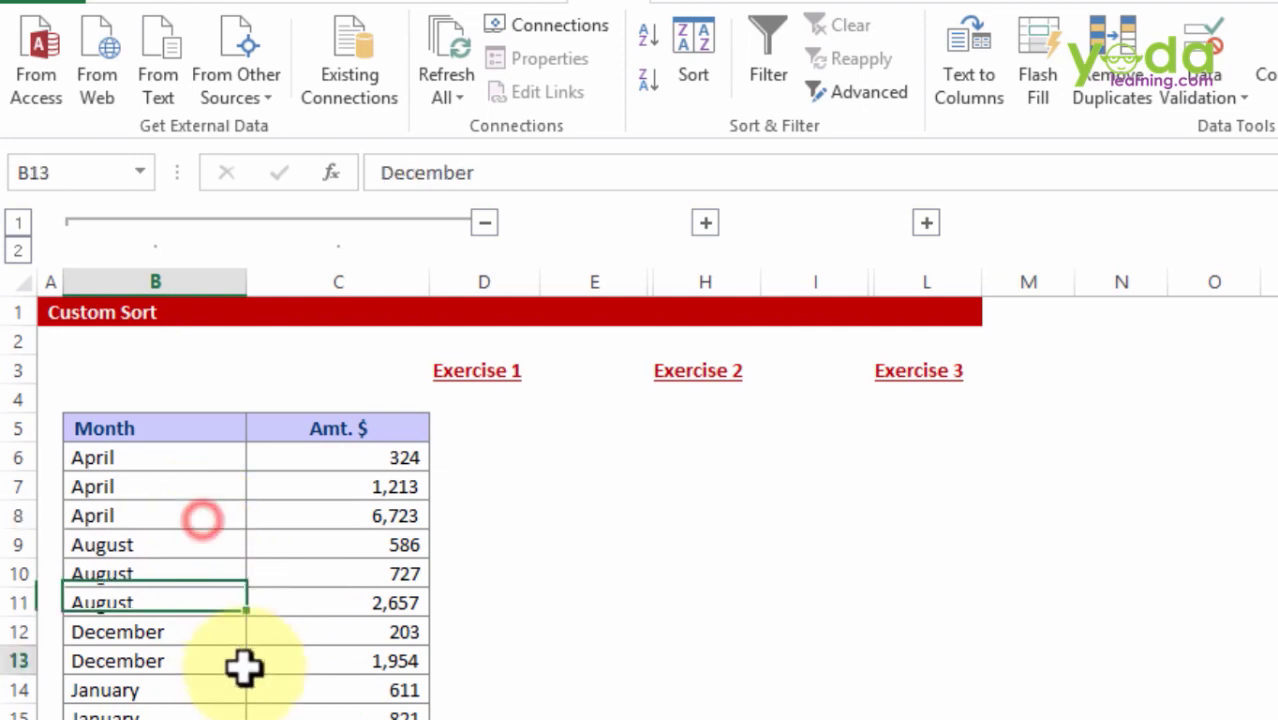
# Step: Open the Sort settings for the whole Month and Amt. $ table and delete both existing sort levels
pyautogui.click(339, 606)
pyautogui.hotkey('ctrl', 'a')
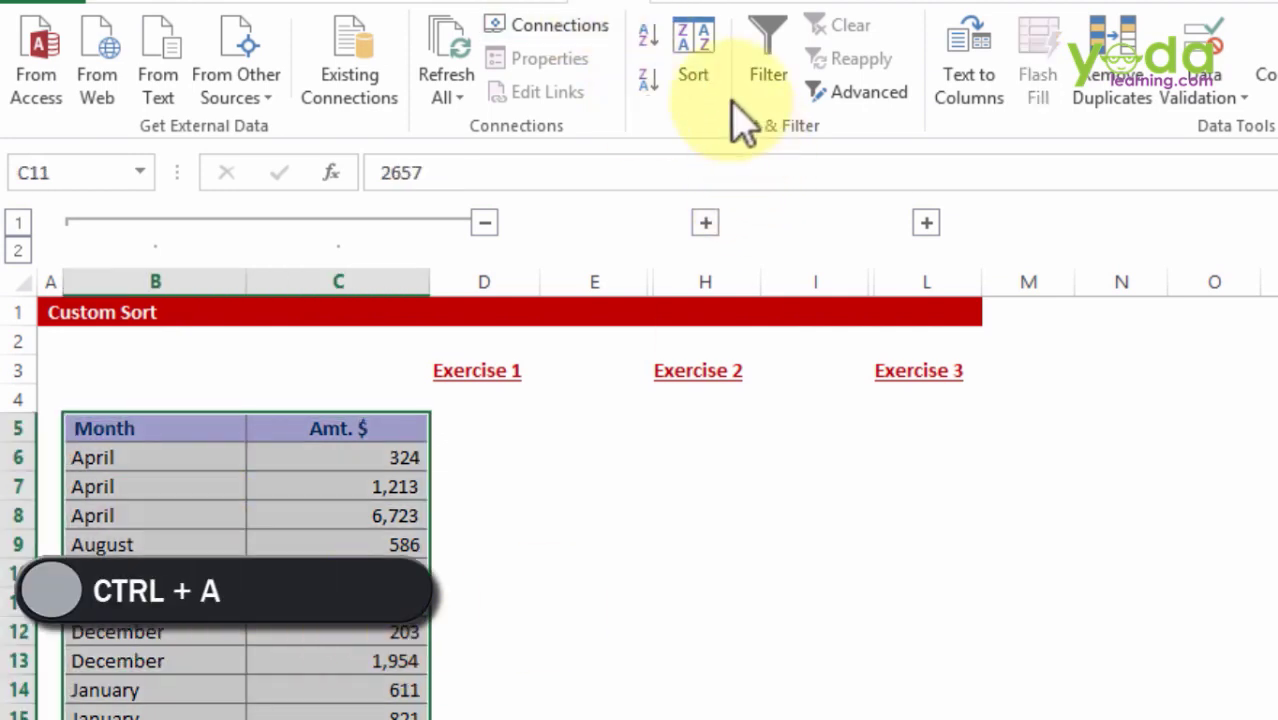
pyautogui.click(682, 75)
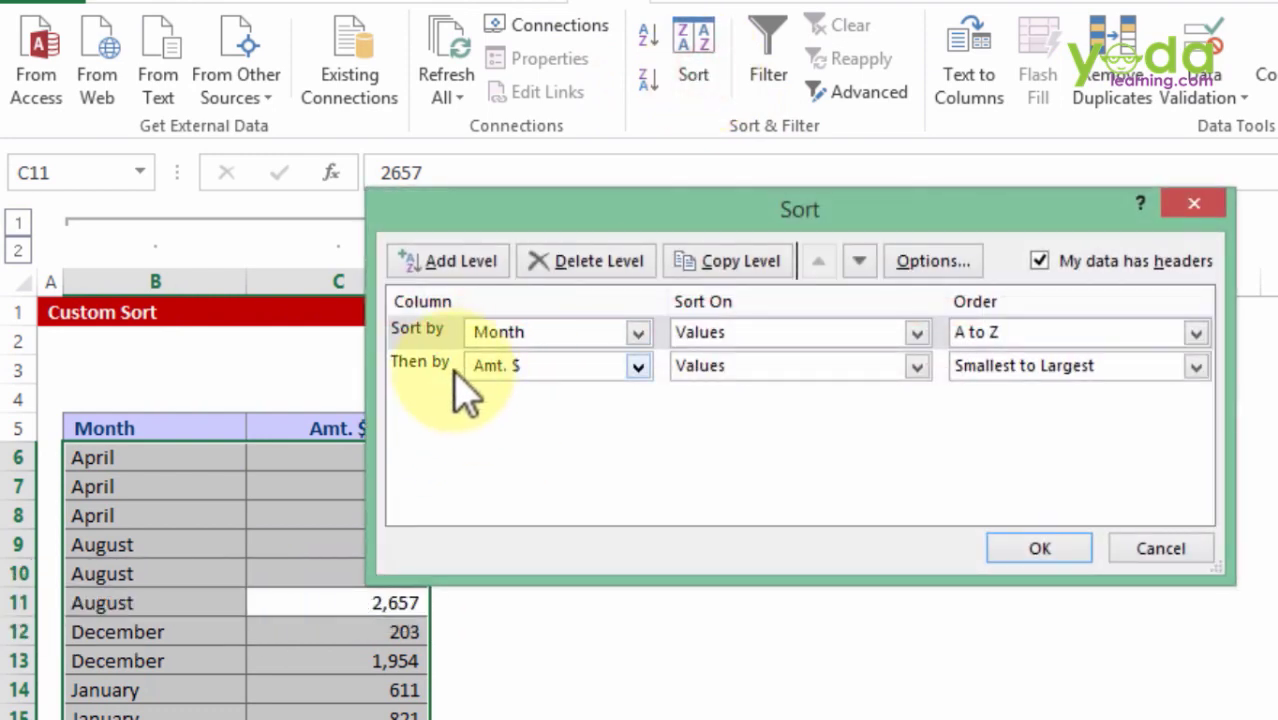
pyautogui.click(440, 362)
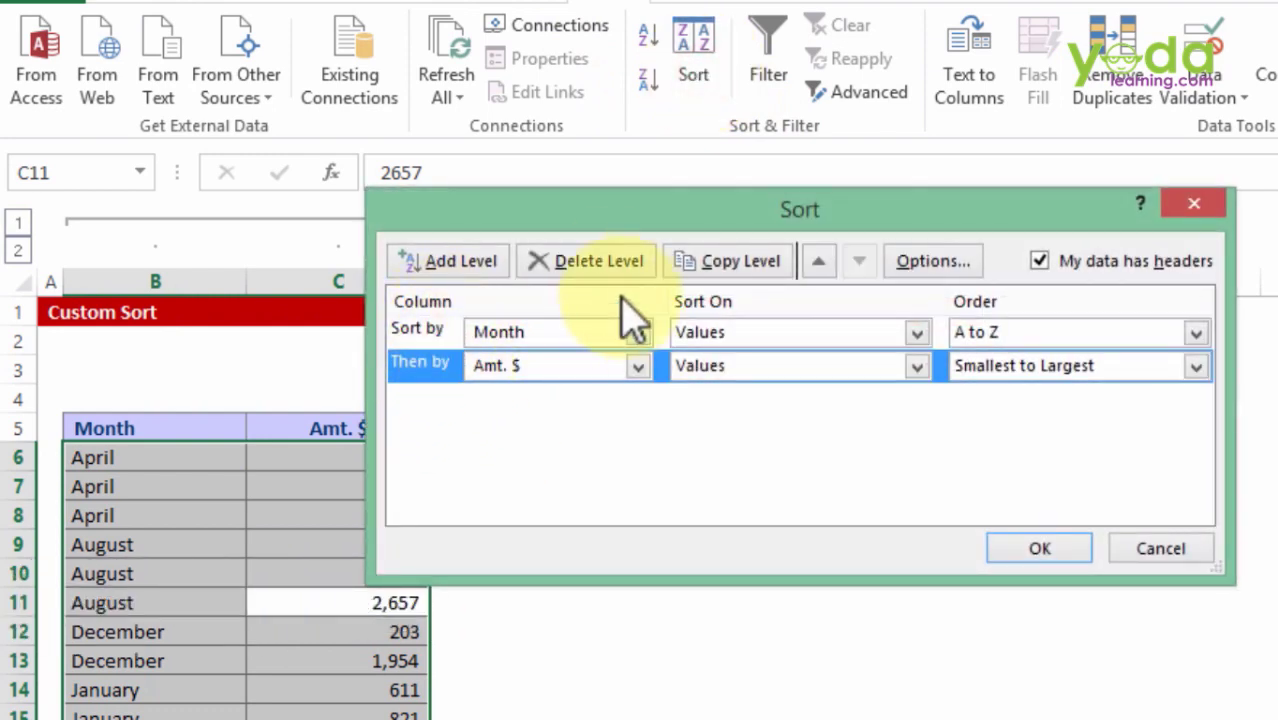
pyautogui.click(590, 262)
pyautogui.click(440, 340)
pyautogui.click(568, 262)
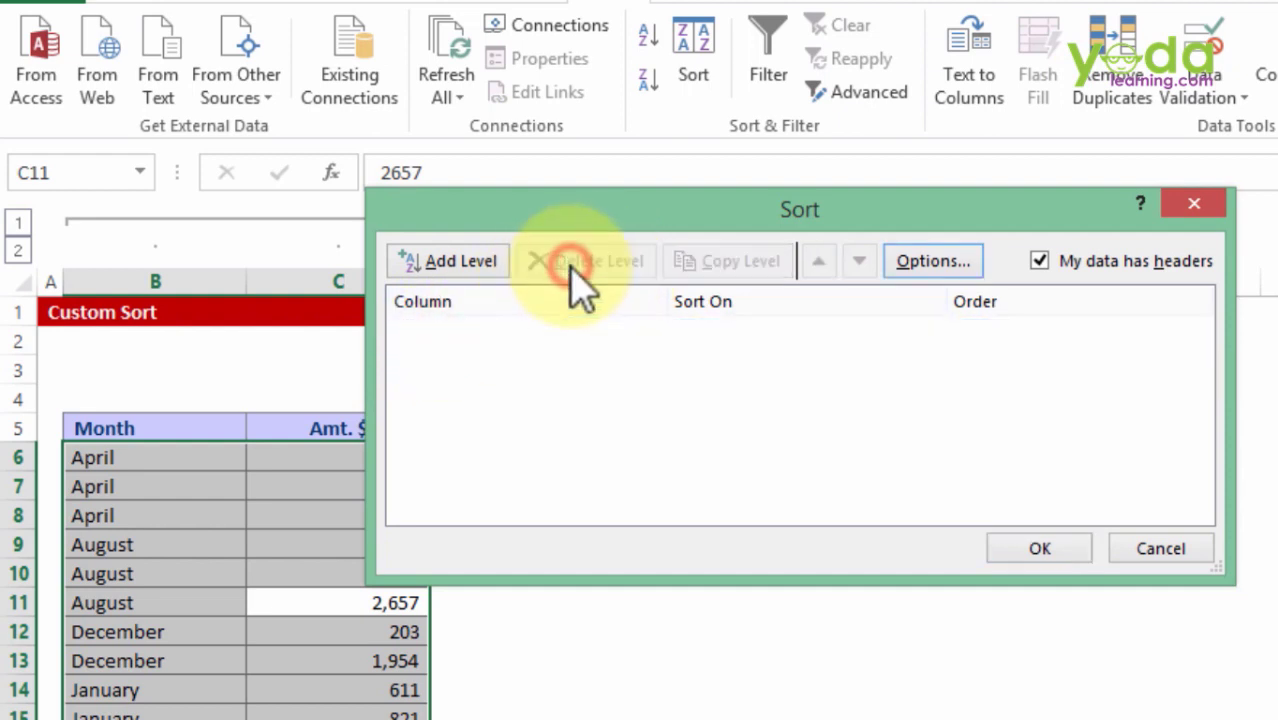
# Step: Add a new sort level based on the Month column
pyautogui.click(452, 262)
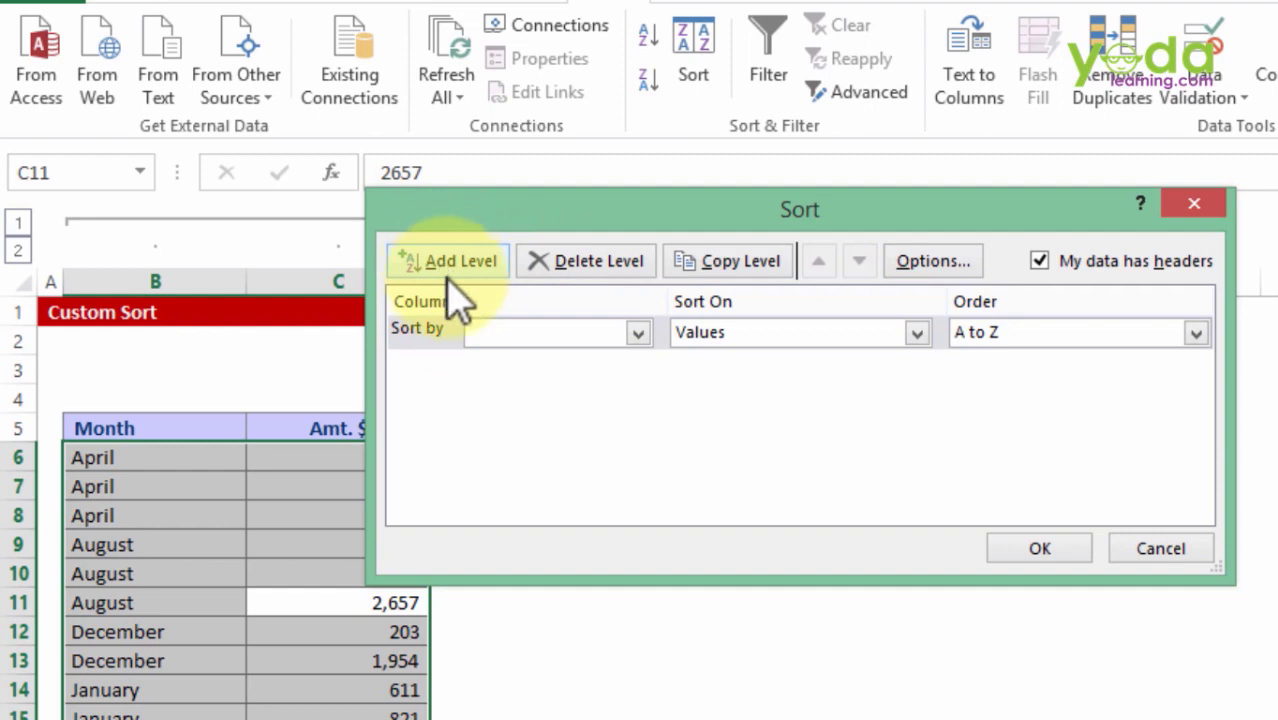
pyautogui.click(562, 333)
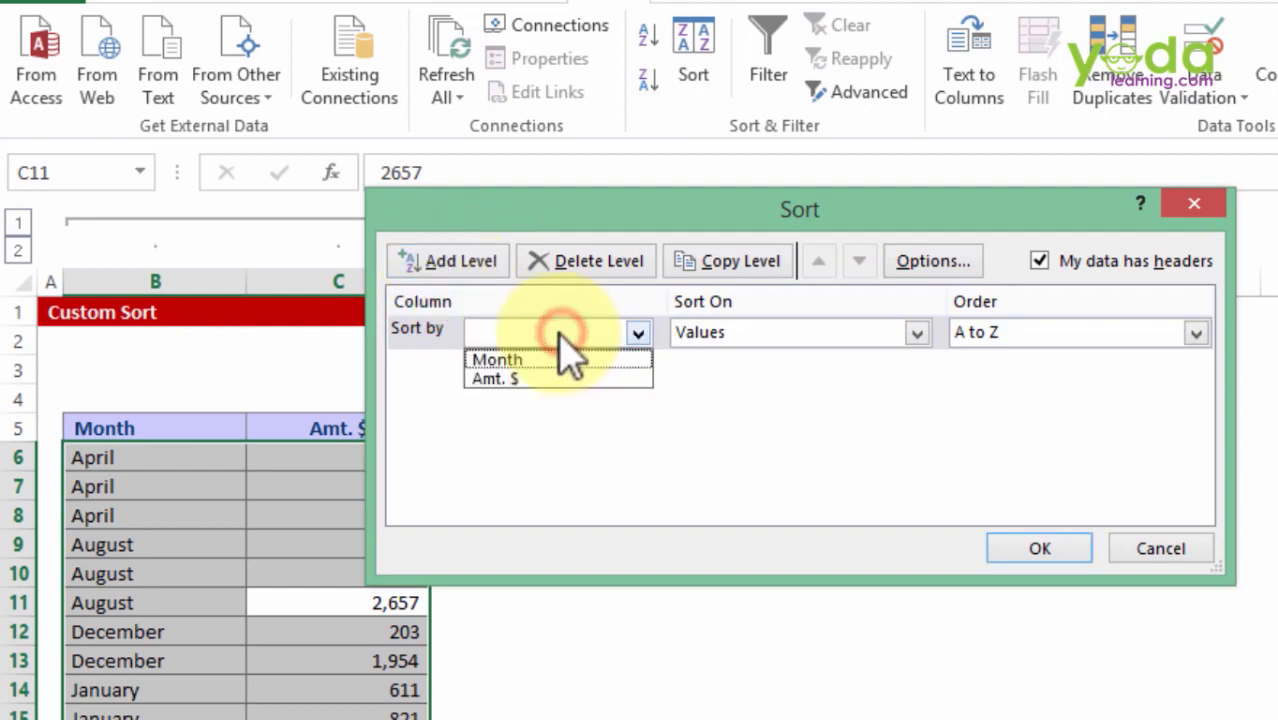
pyautogui.click(527, 361)
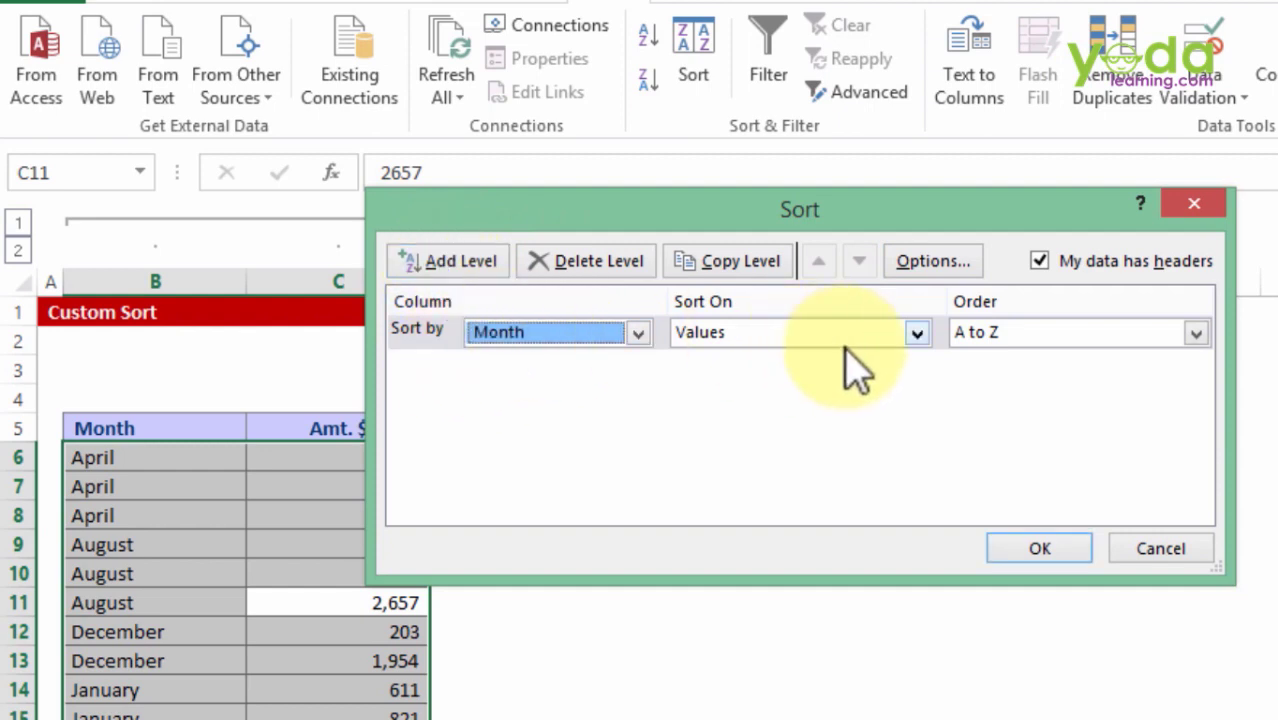
# Step: Set the Month order to the custom list of full month names starting January, February, March, and apply the sort
pyautogui.click(1026, 330)
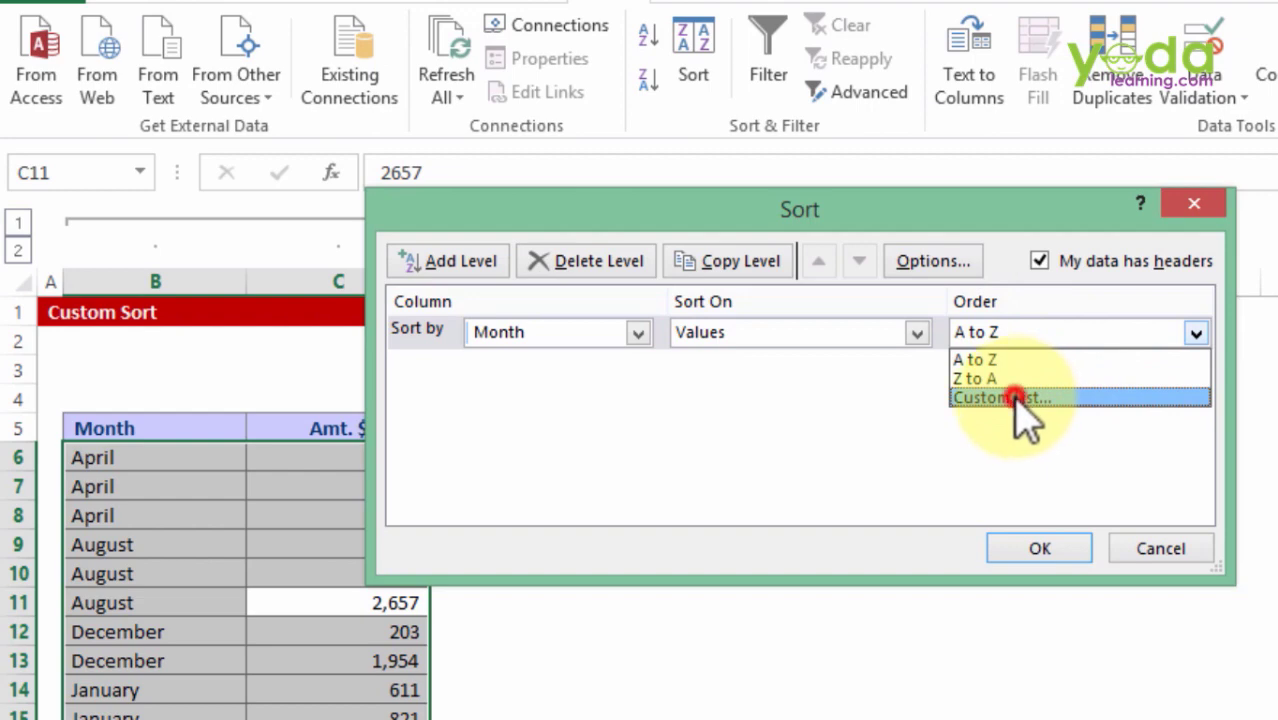
pyautogui.click(1016, 397)
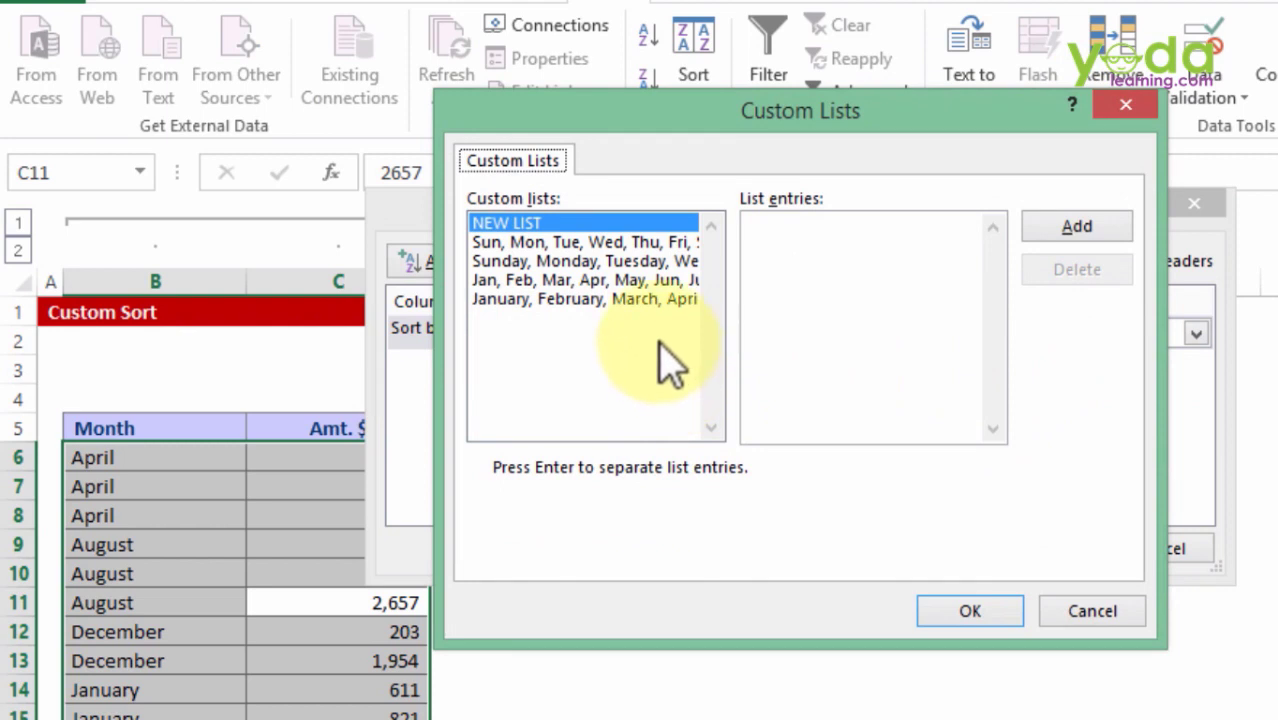
pyautogui.click(586, 243)
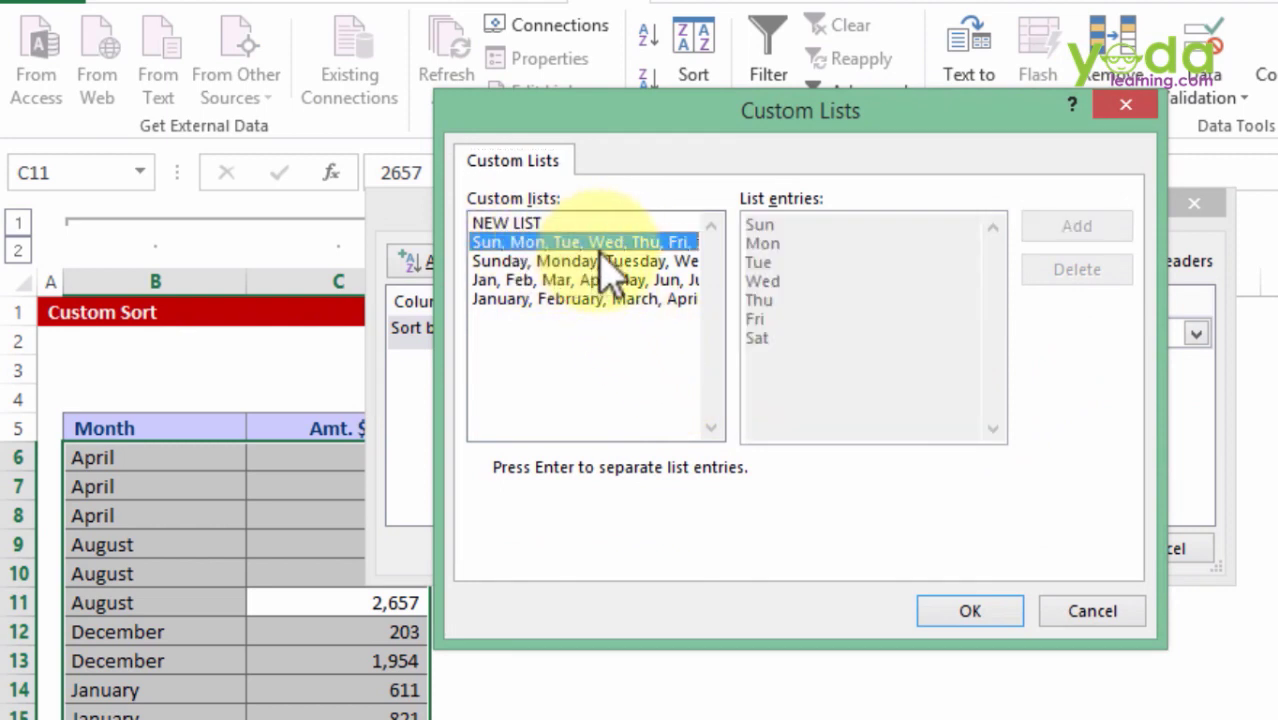
pyautogui.click(552, 262)
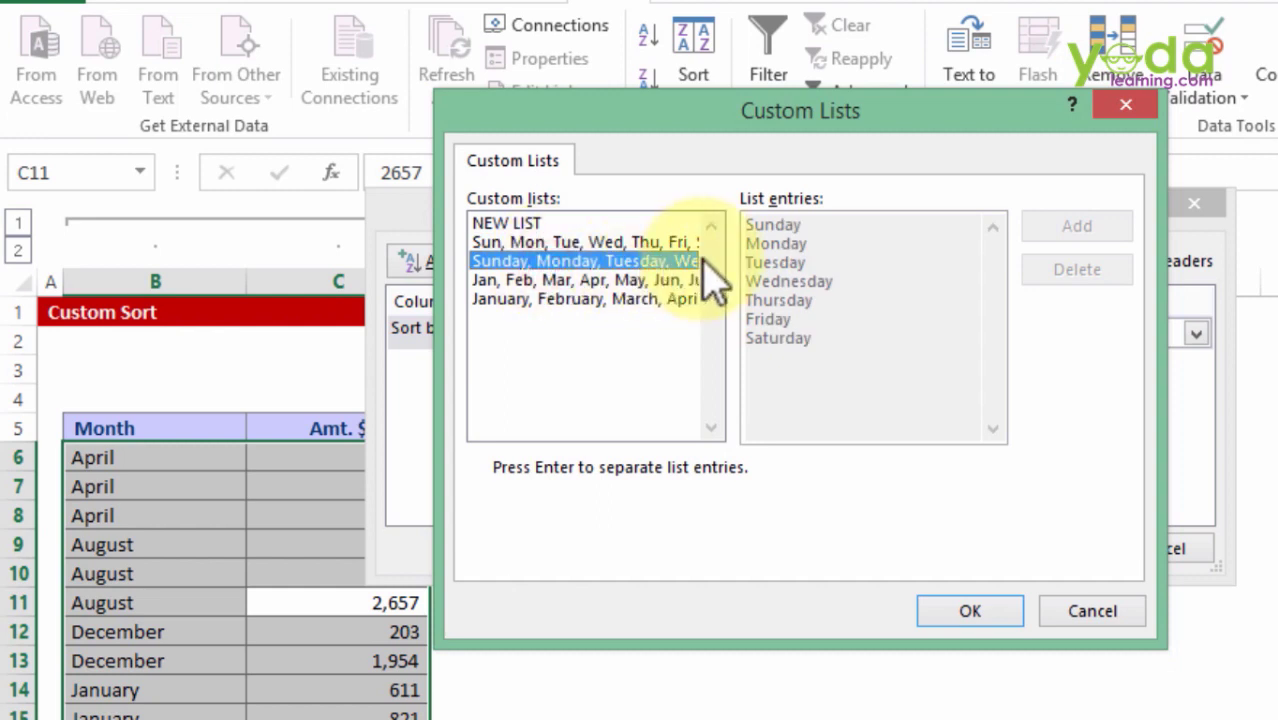
pyautogui.click(568, 280)
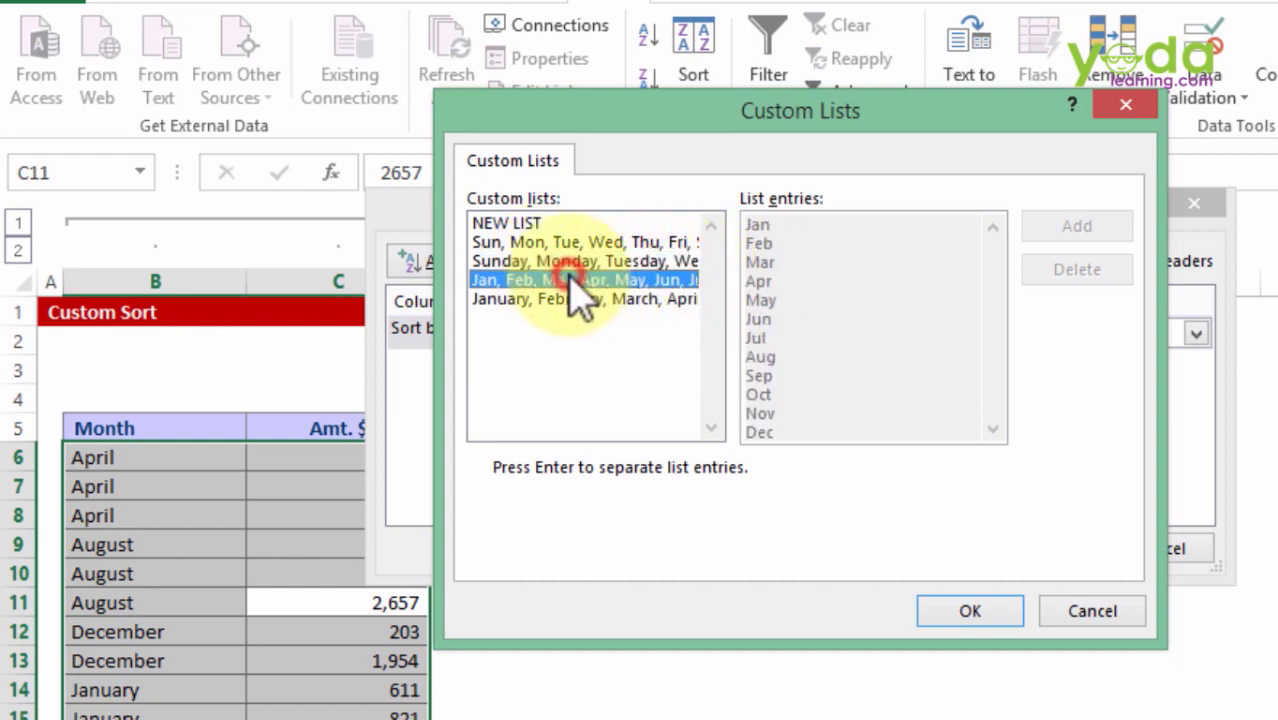
pyautogui.click(573, 297)
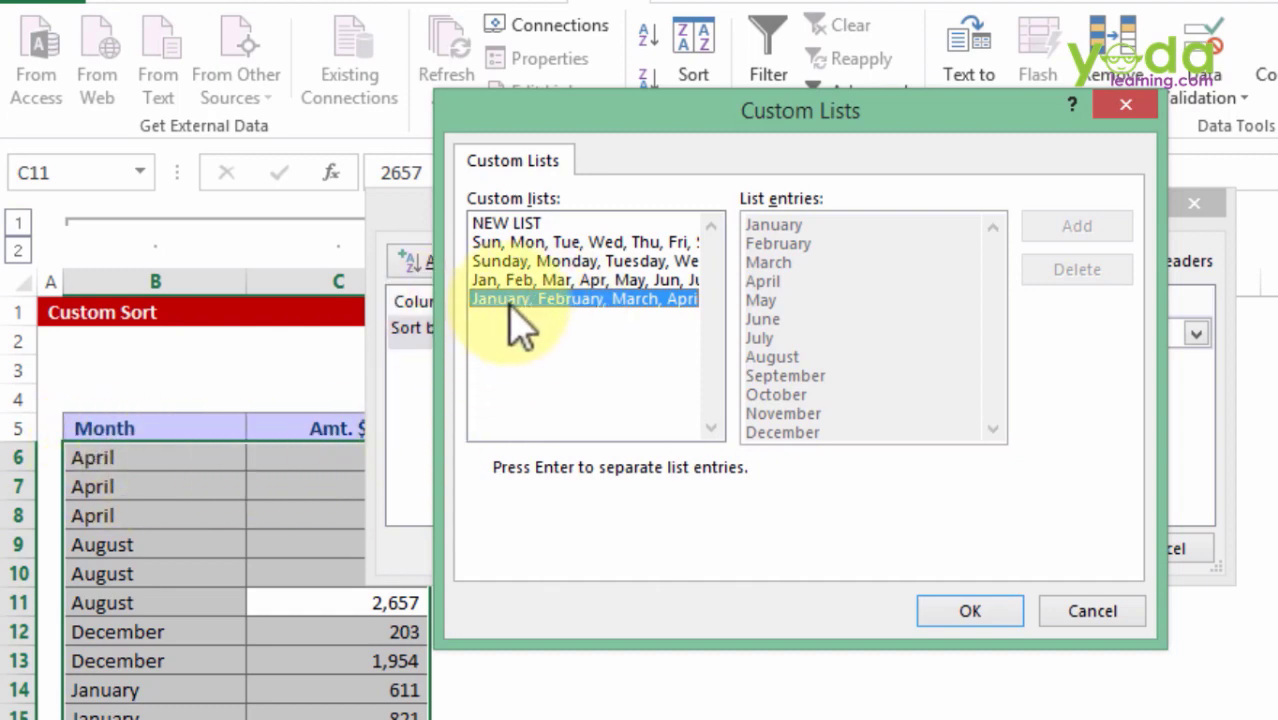
pyautogui.click(975, 612)
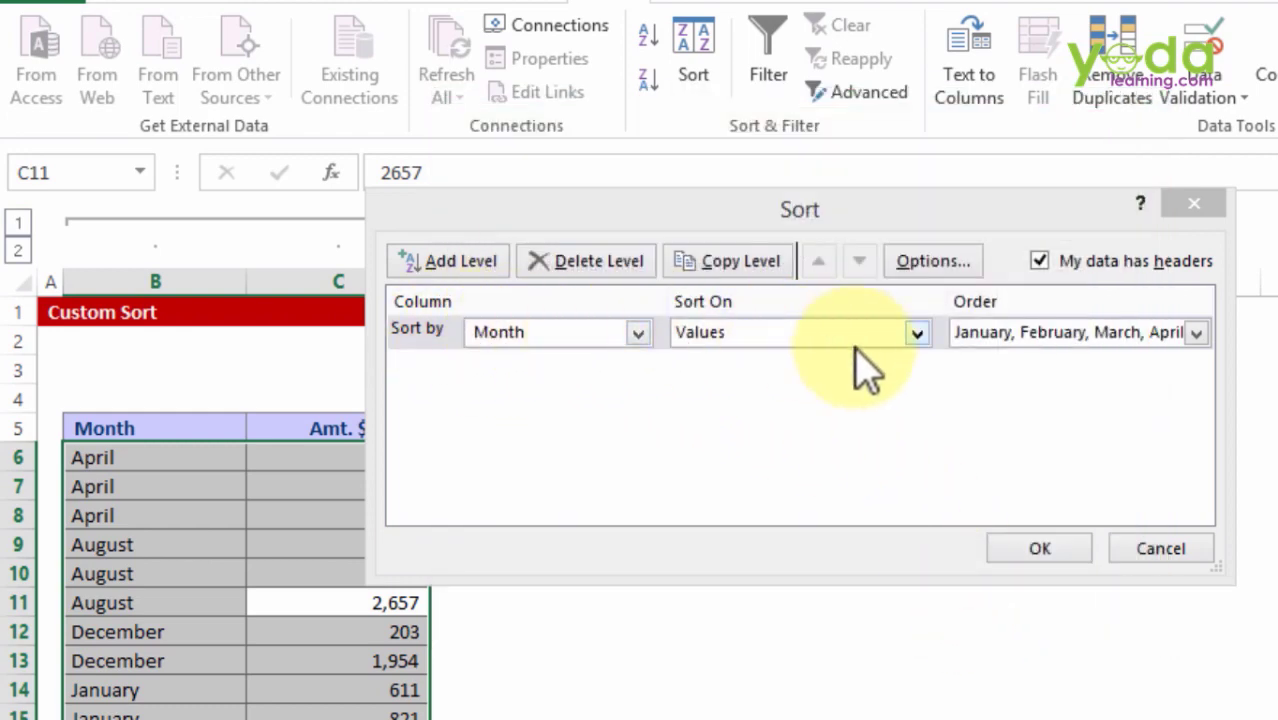
pyautogui.click(1034, 548)
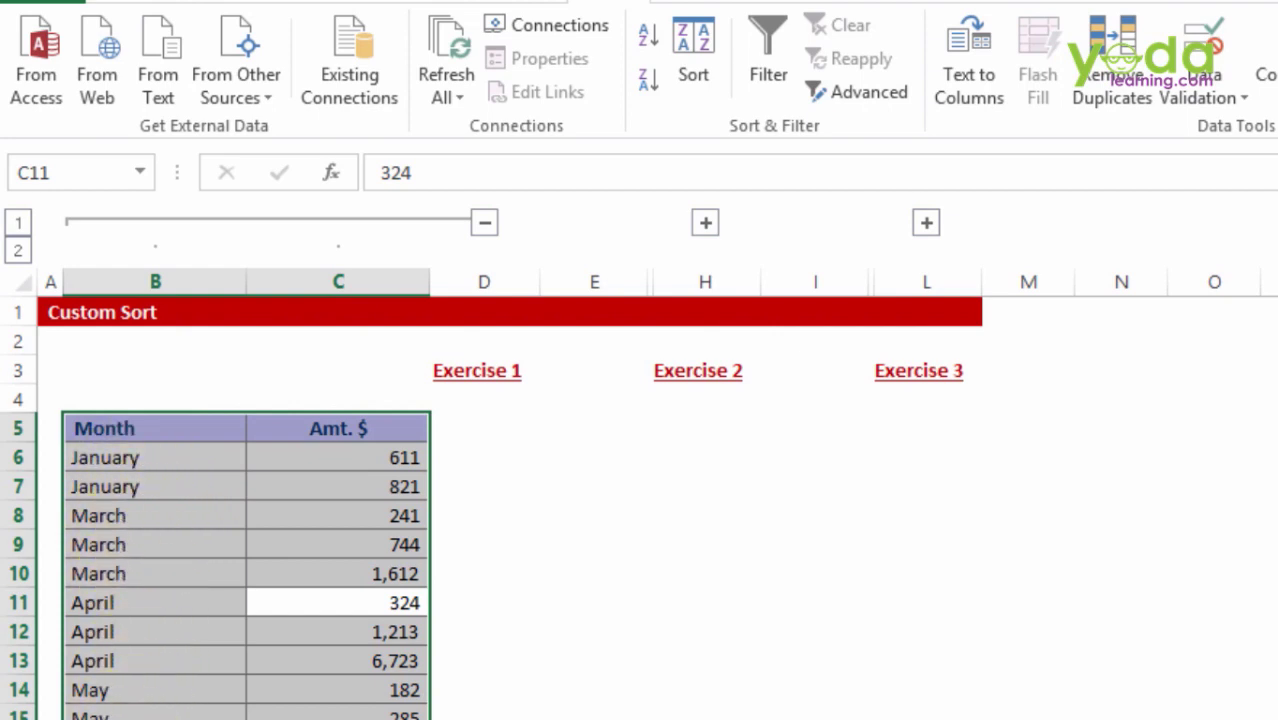
pyautogui.scroll(-6, 244, 698)
pyautogui.scroll(6, 262, 662)
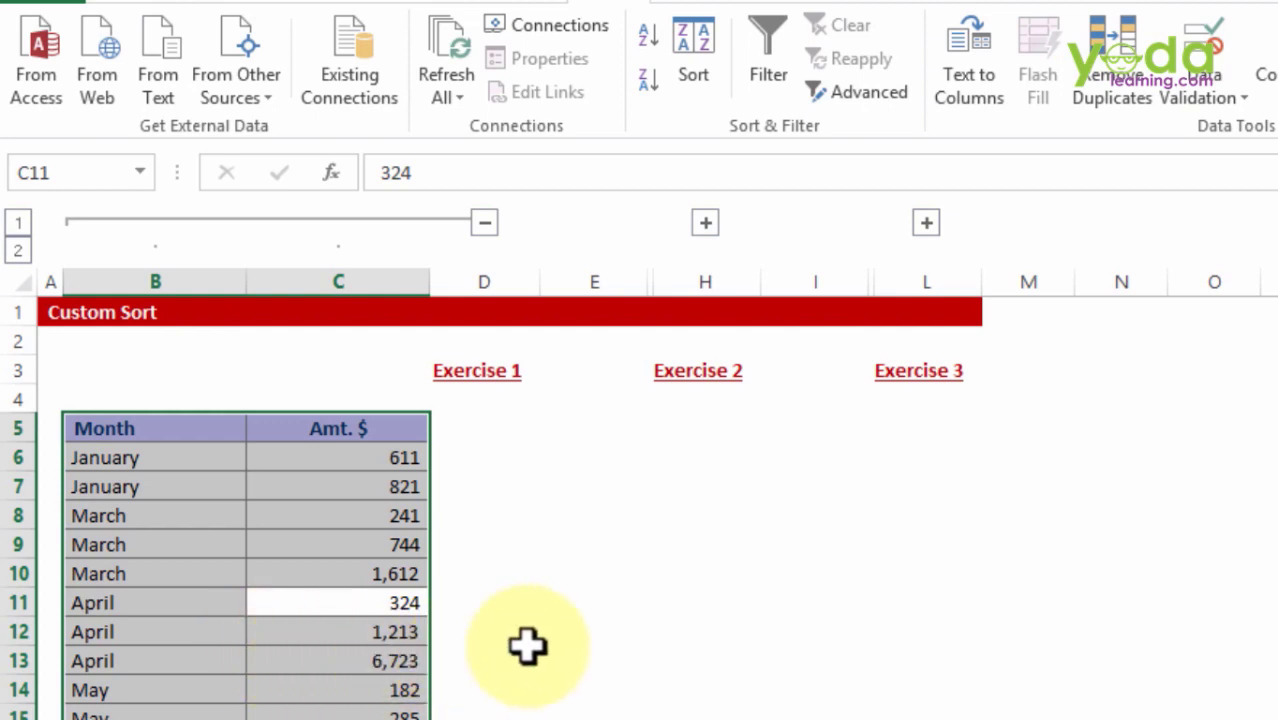
# Step: Expand the Exercise 2 column group and set up a sort of its whole table by Zone
pyautogui.click(705, 225)
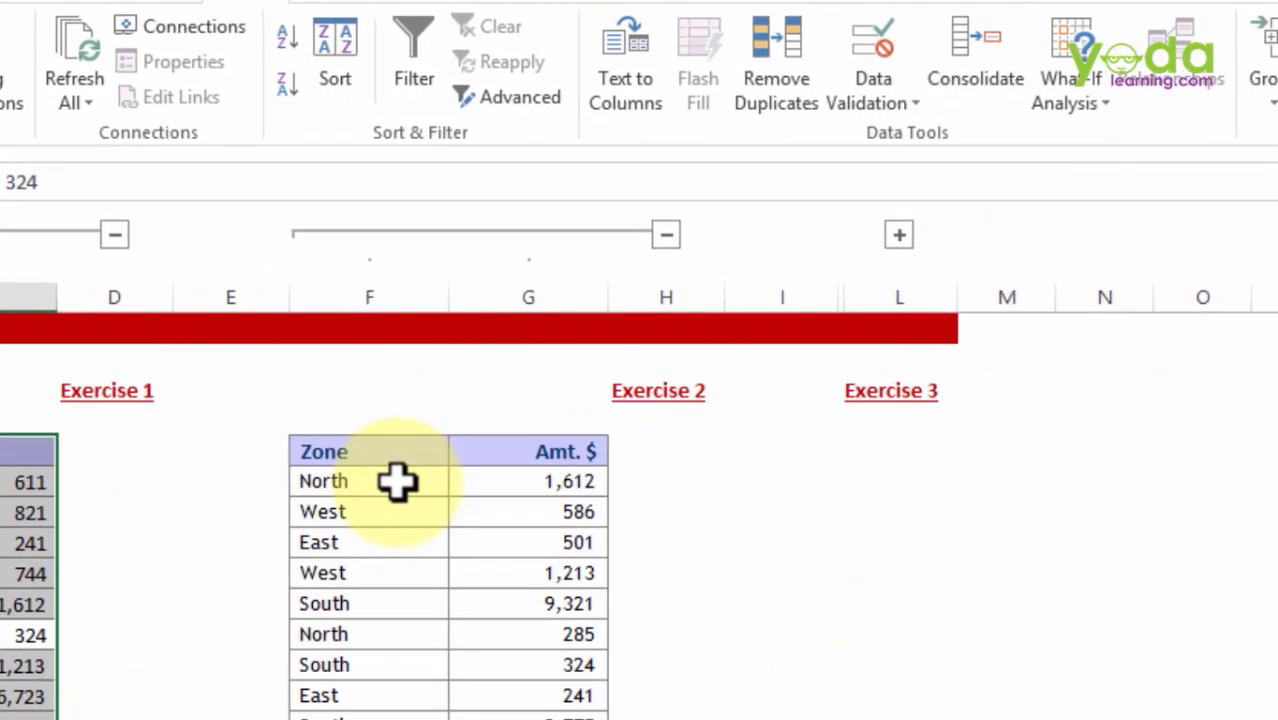
pyautogui.click(382, 460)
pyautogui.hotkey('ctrl', 'a')
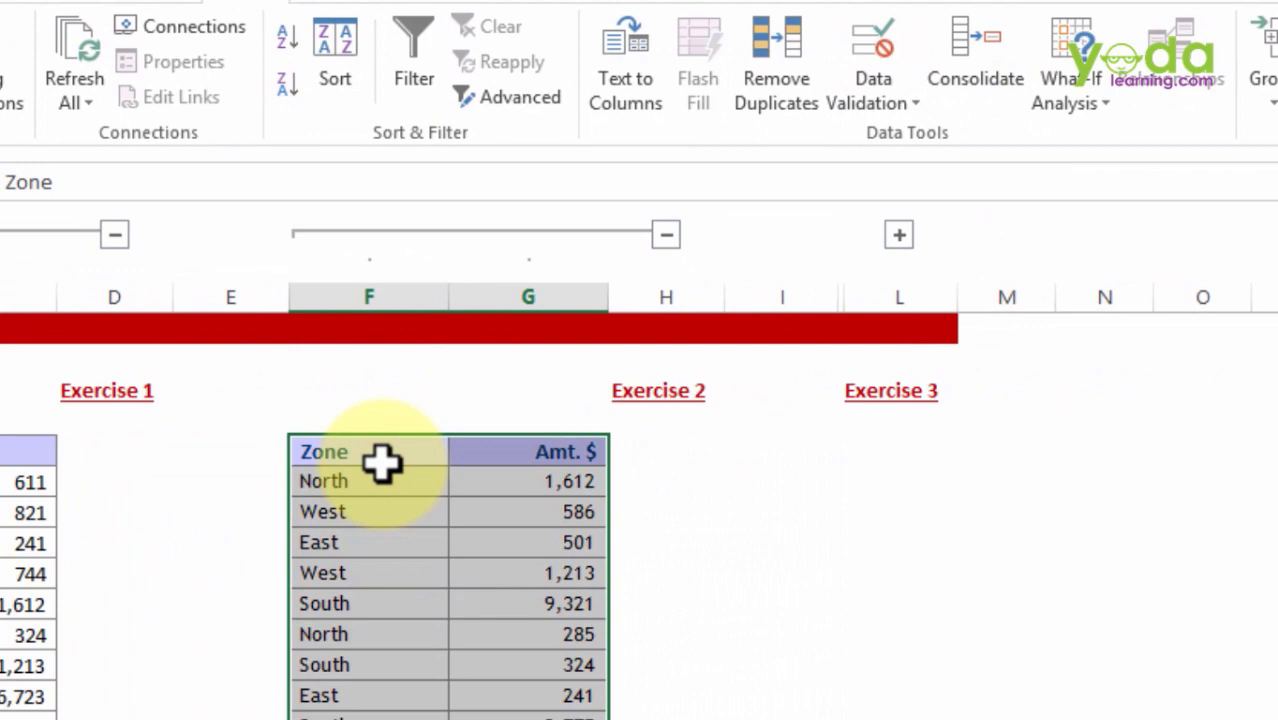
pyautogui.click(335, 75)
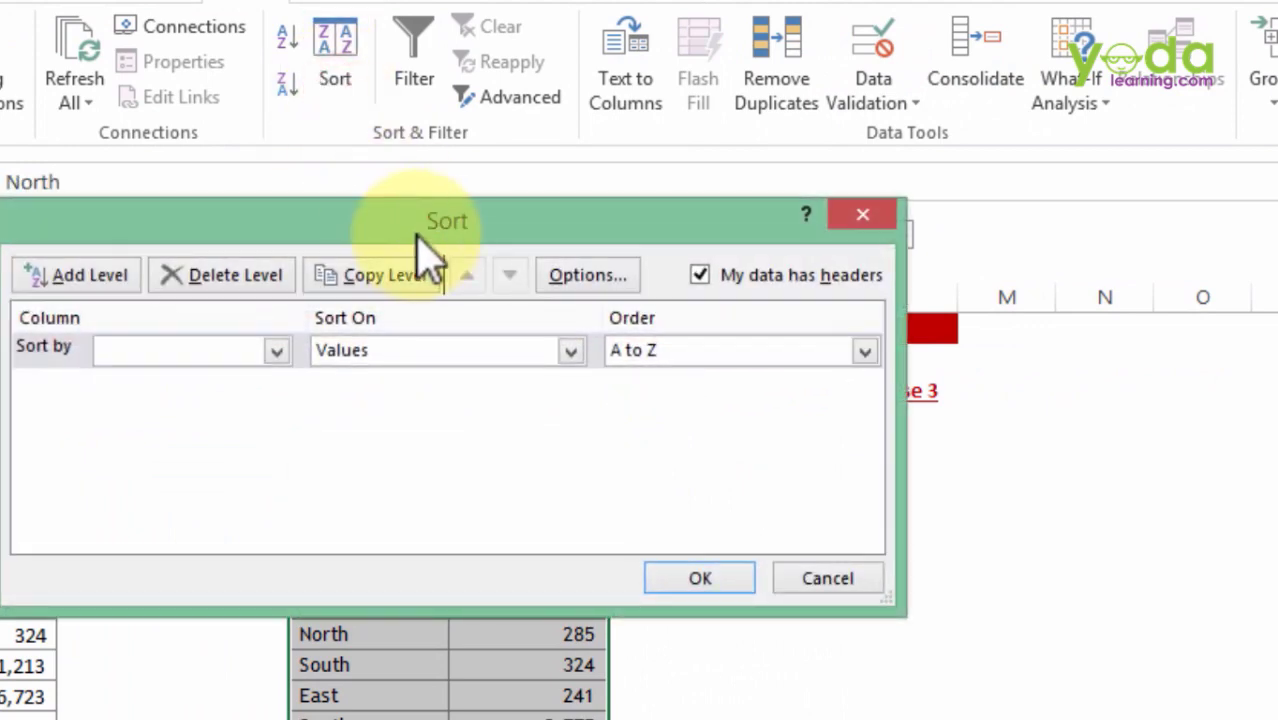
pyautogui.moveTo(442, 220); pyautogui.dragTo(760, 30)
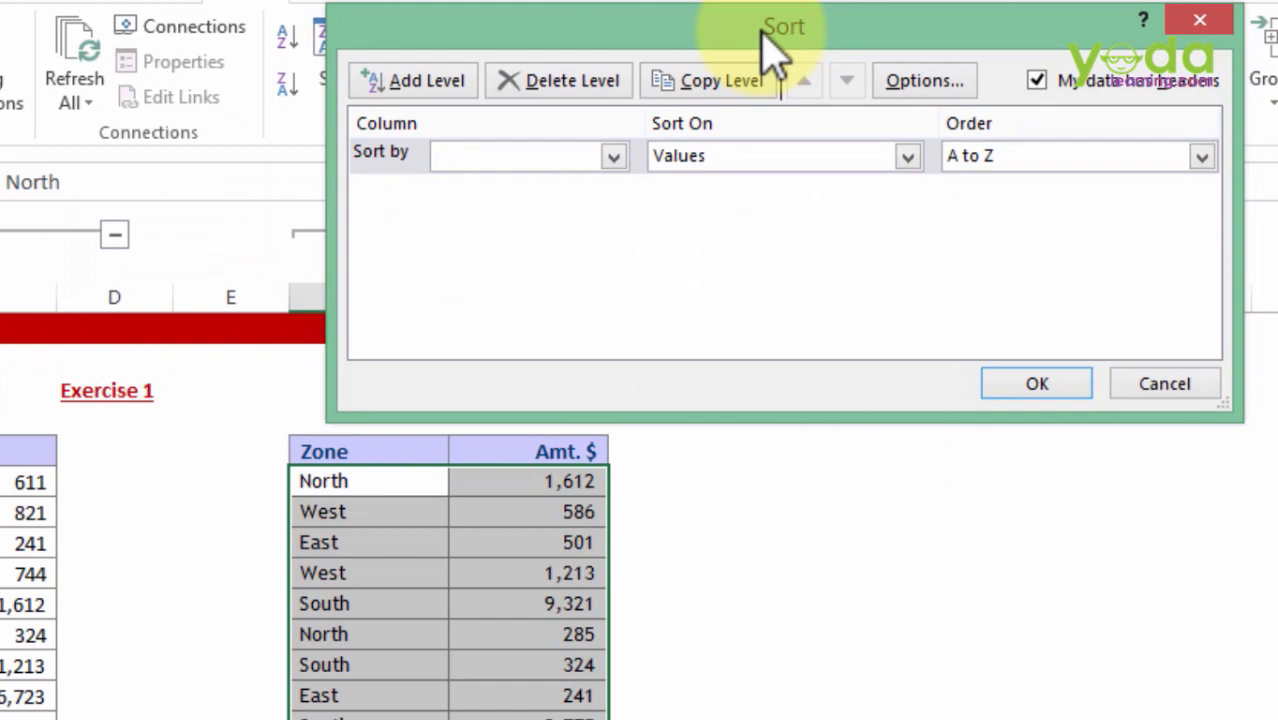
pyautogui.click(508, 157)
pyautogui.click(502, 184)
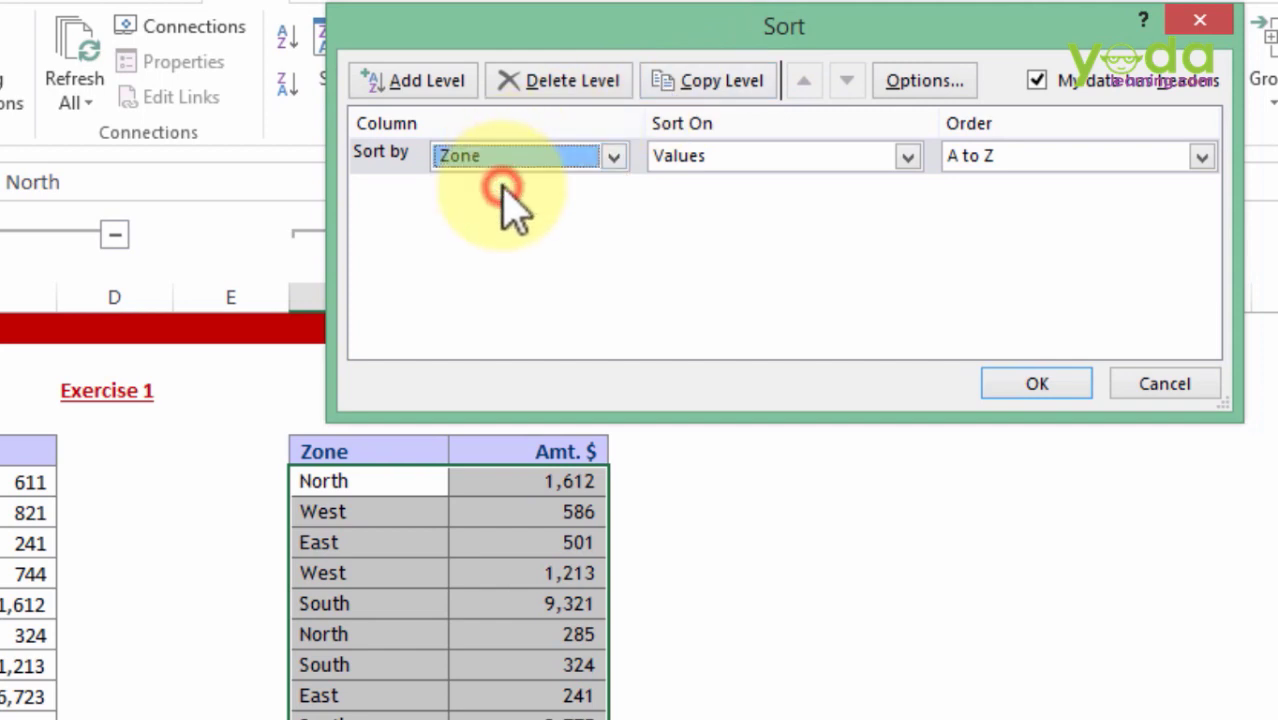
# Step: Create the custom list North, East, West, South as the order for Zone and apply the sort
pyautogui.click(1015, 186)
pyautogui.click(990, 224)
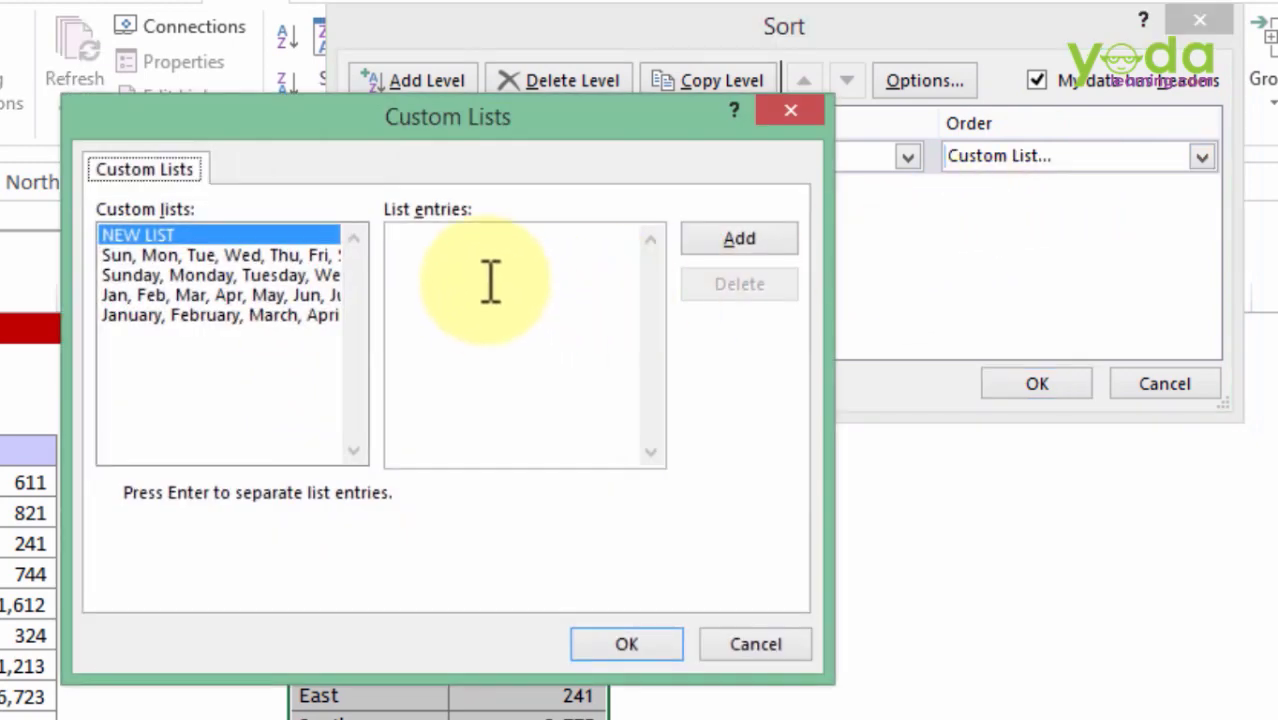
pyautogui.click(490, 282)
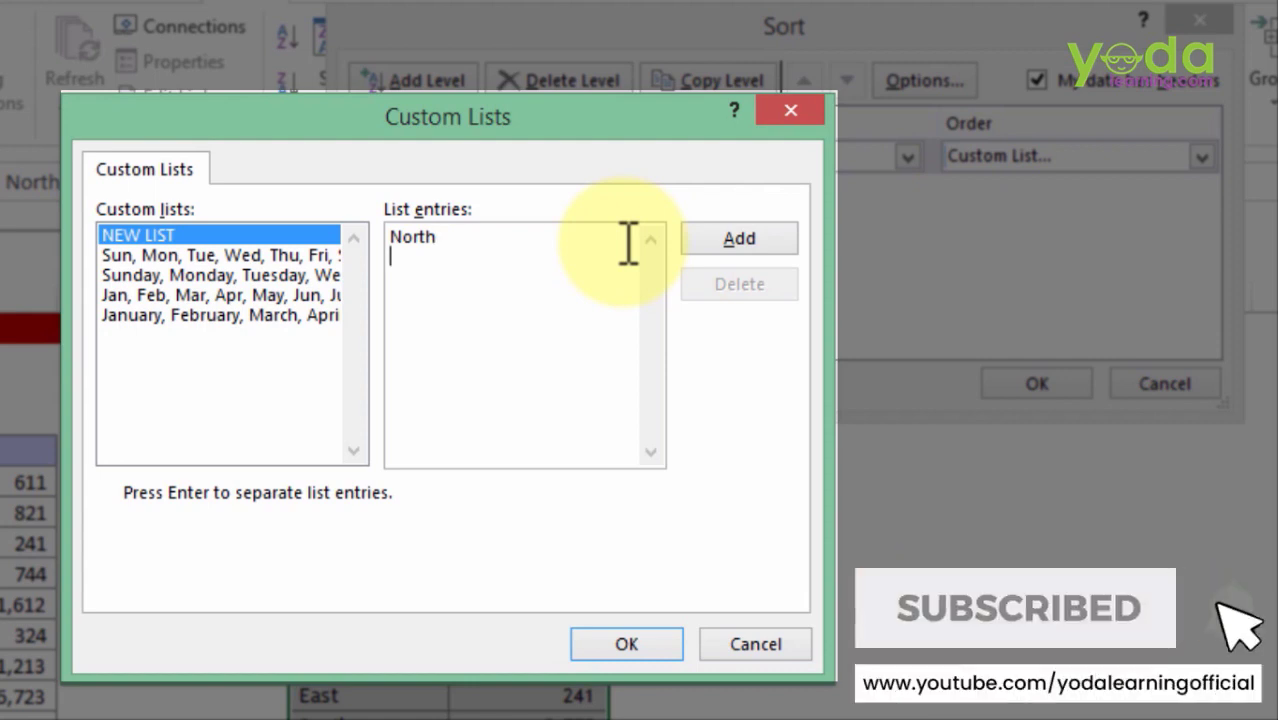
pyautogui.write('East')
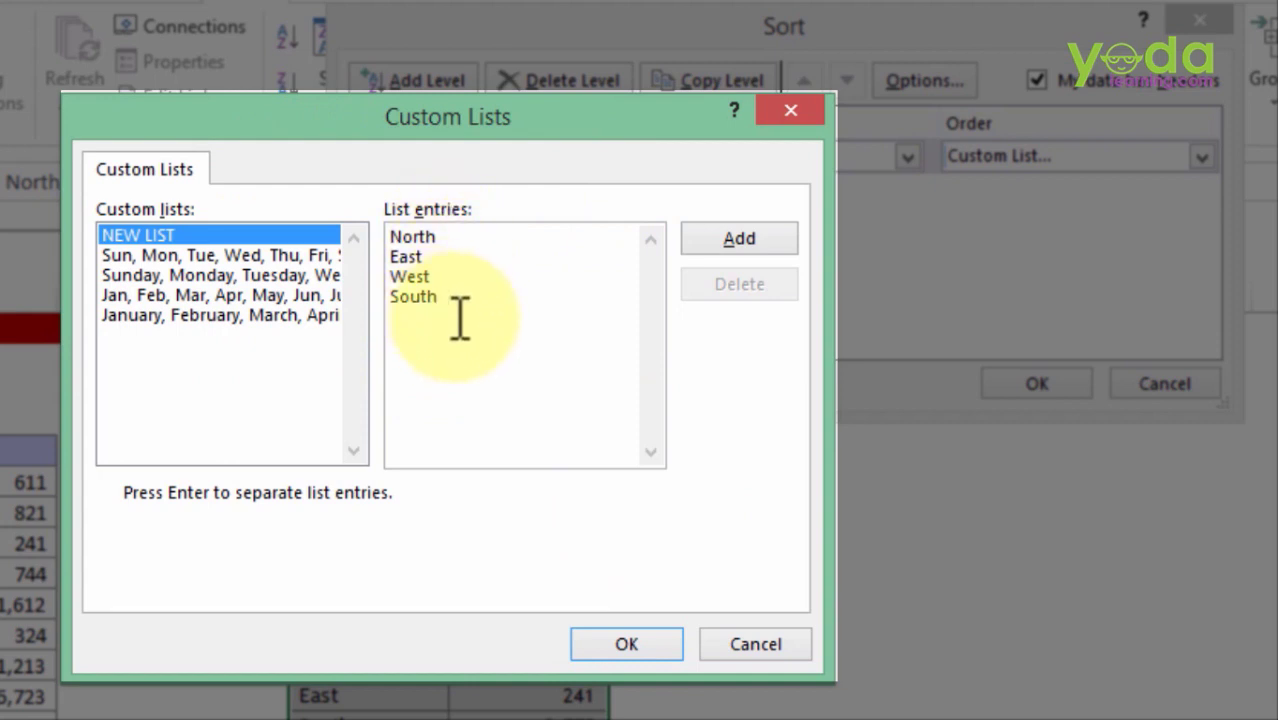
pyautogui.click(740, 240)
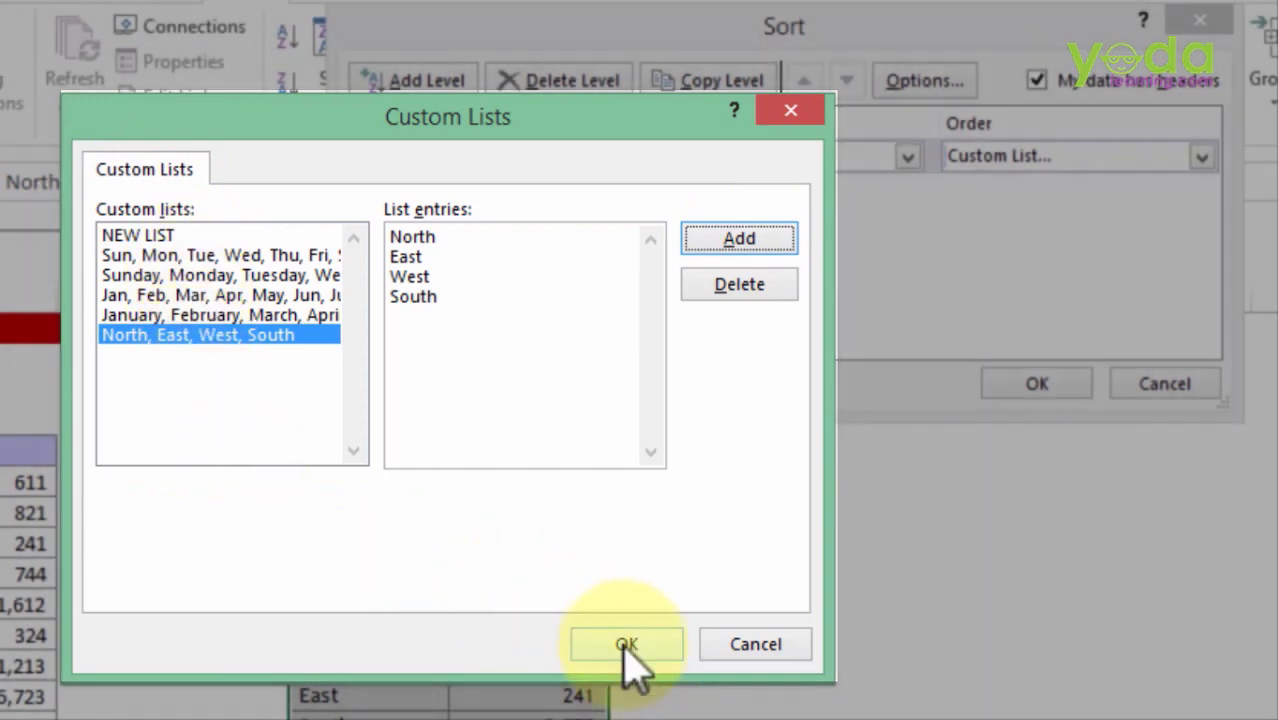
pyautogui.click(625, 645)
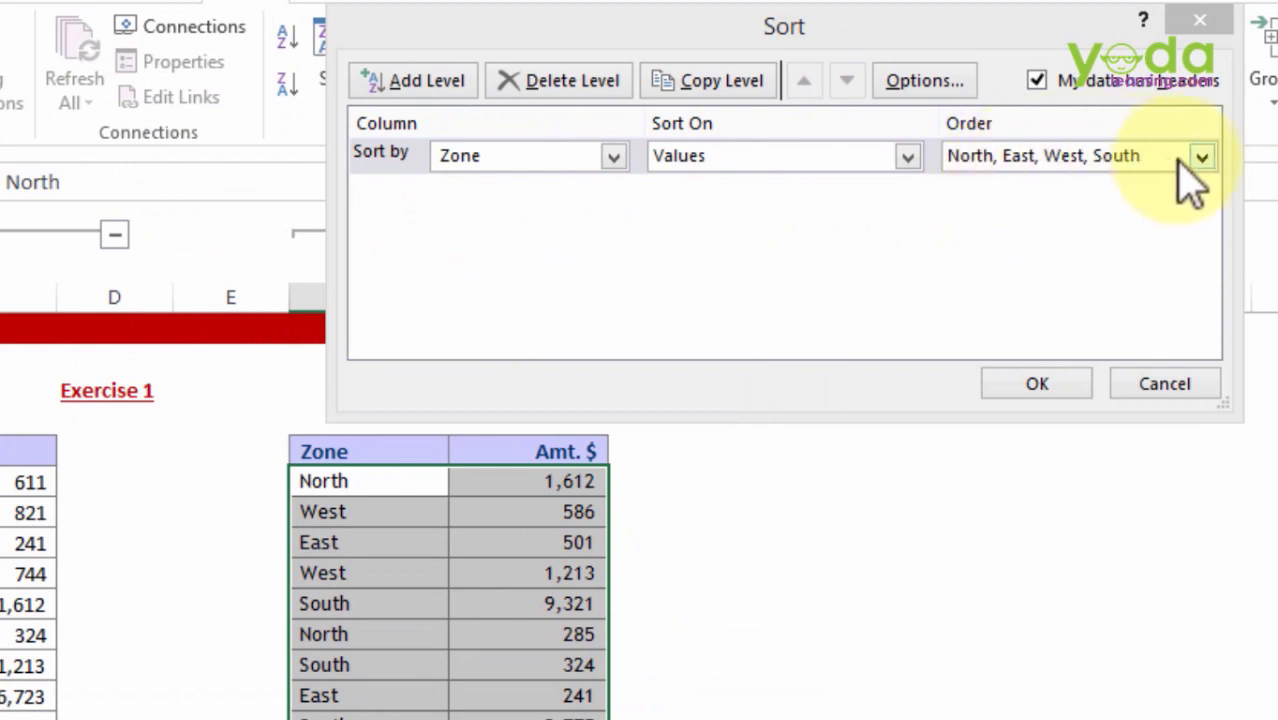
pyautogui.click(1014, 390)
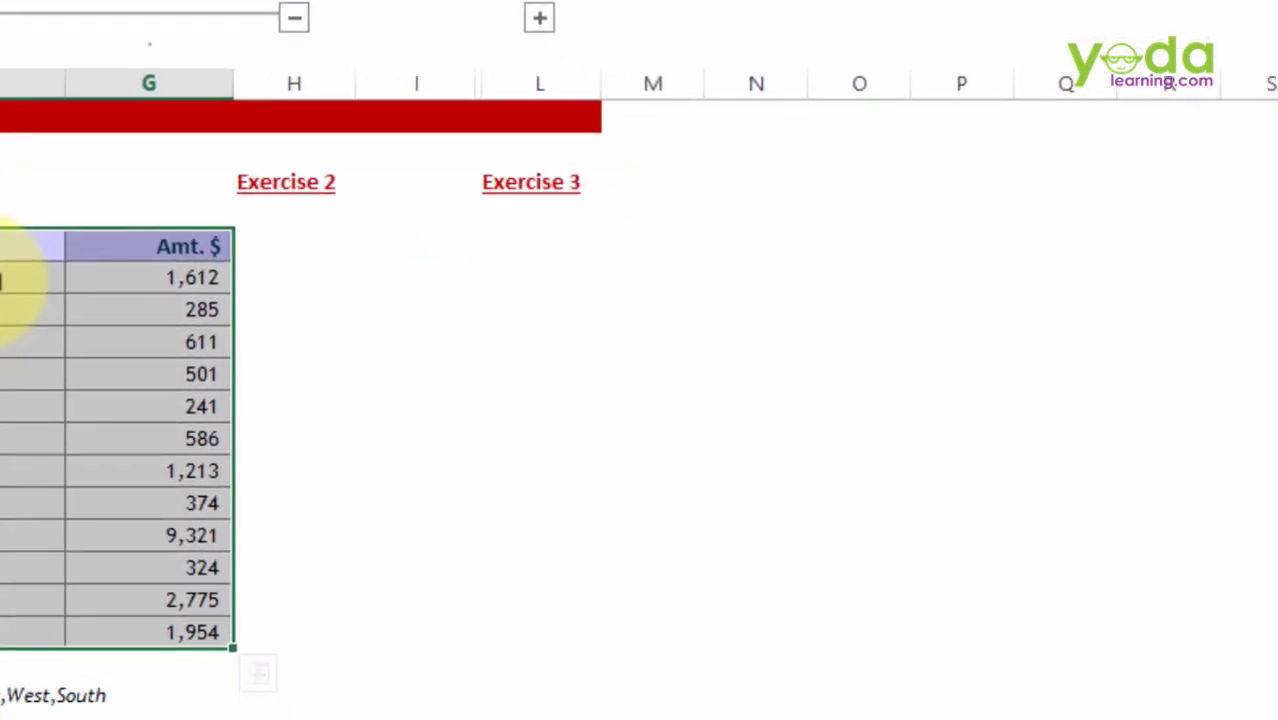
# Step: Expand the Exercise 3 column group and look over the entries in its Designation column
pyautogui.click(540, 20)
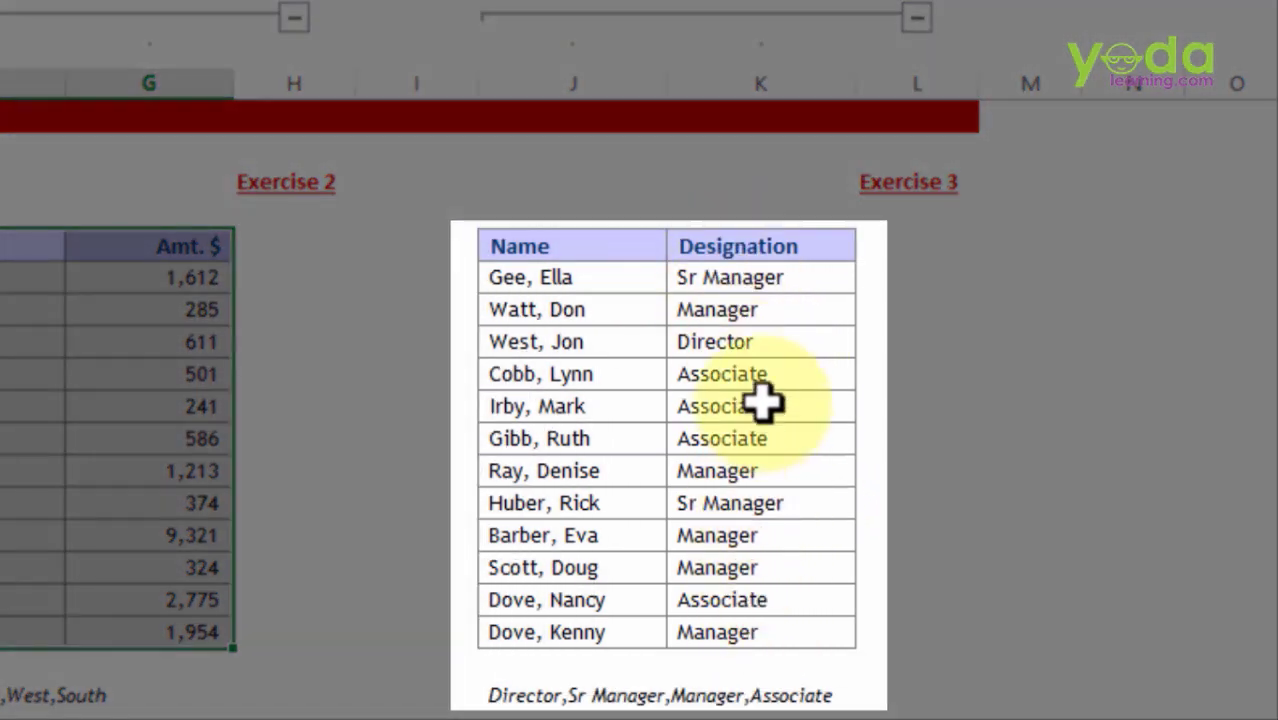
pyautogui.click(755, 341)
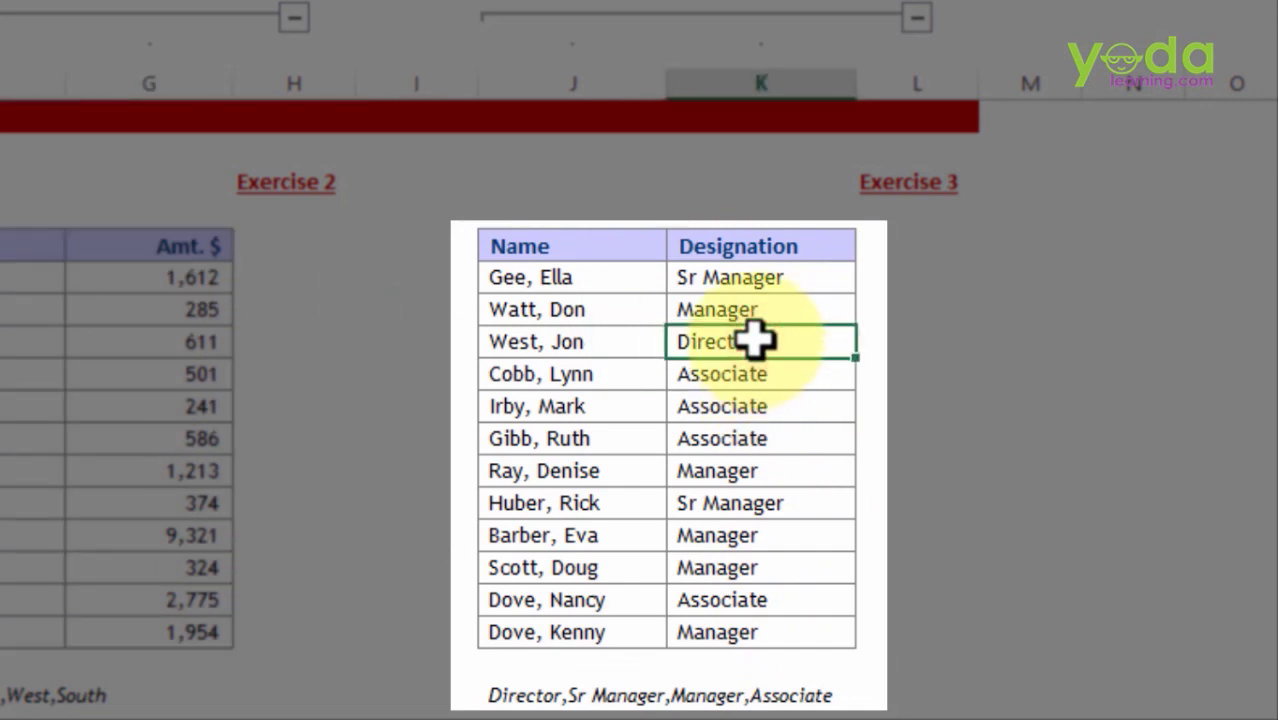
pyautogui.click(773, 500)
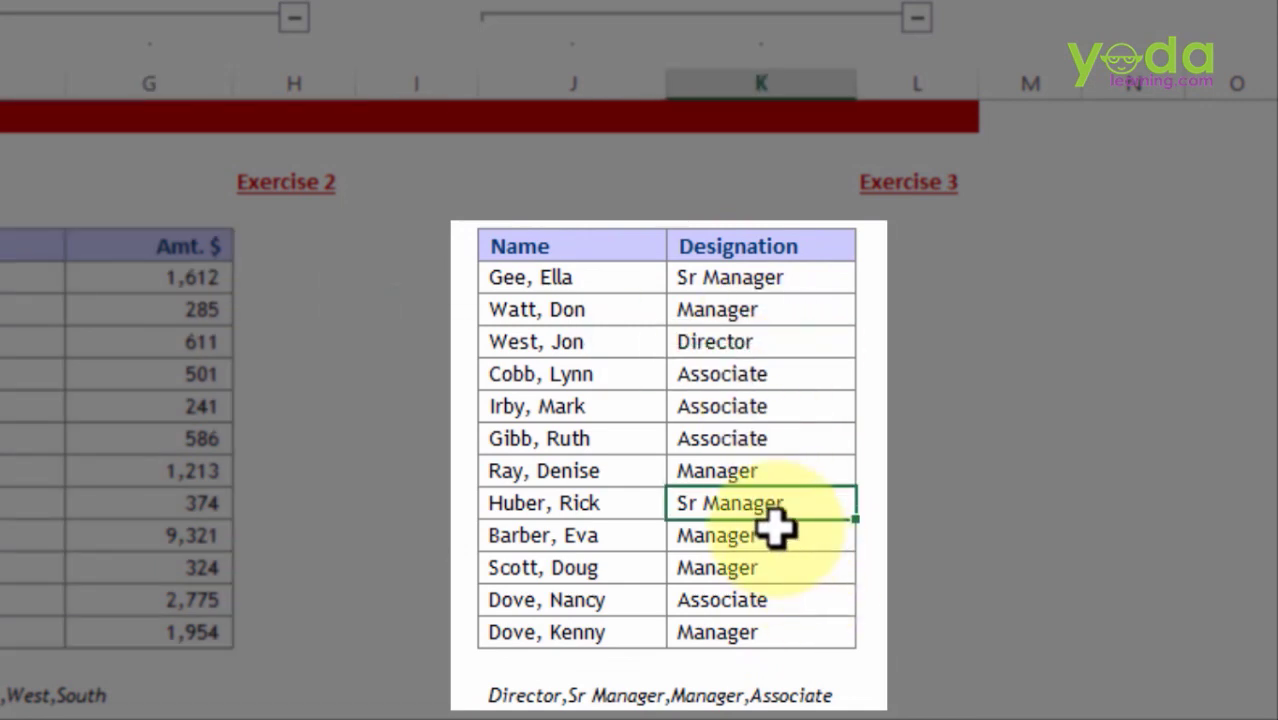
pyautogui.click(770, 532)
pyautogui.click(768, 438)
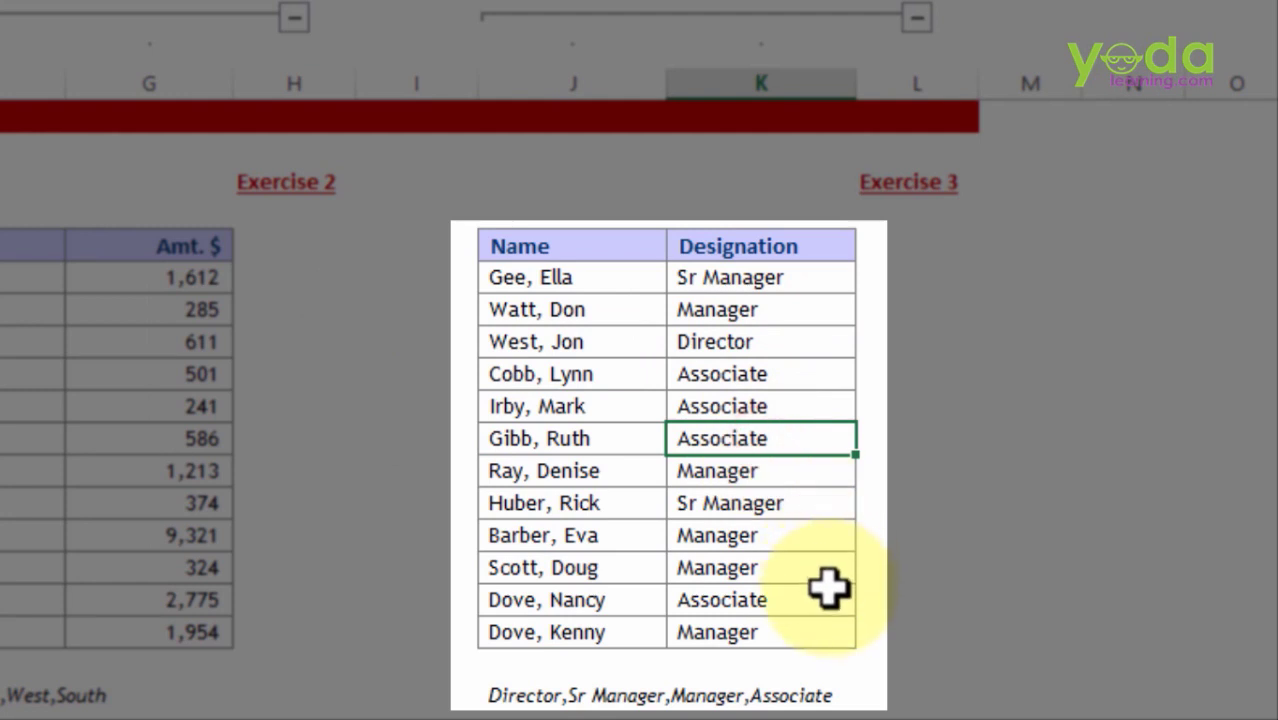
# Step: Copy the order text Director,Sr Manager,Manager,Associate from inside the cell below the Exercise 3 table
pyautogui.doubleClick(508, 690)
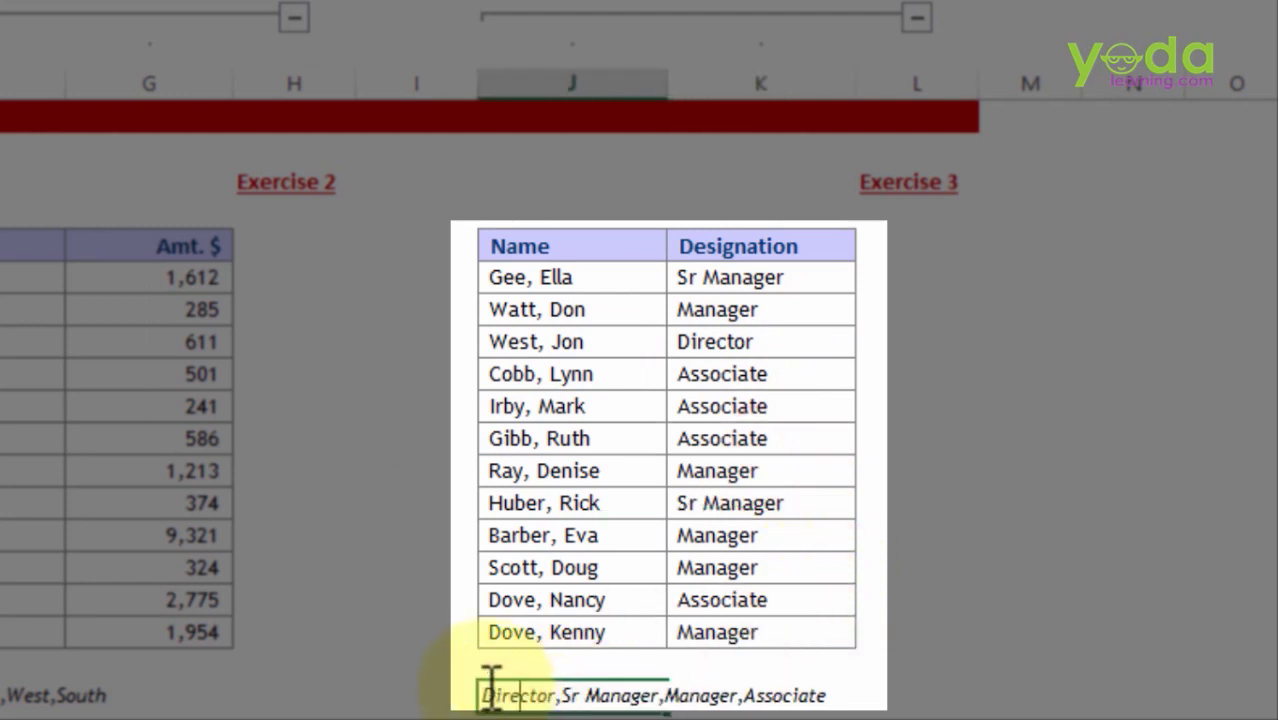
pyautogui.moveTo(484, 690); pyautogui.dragTo(872, 692)
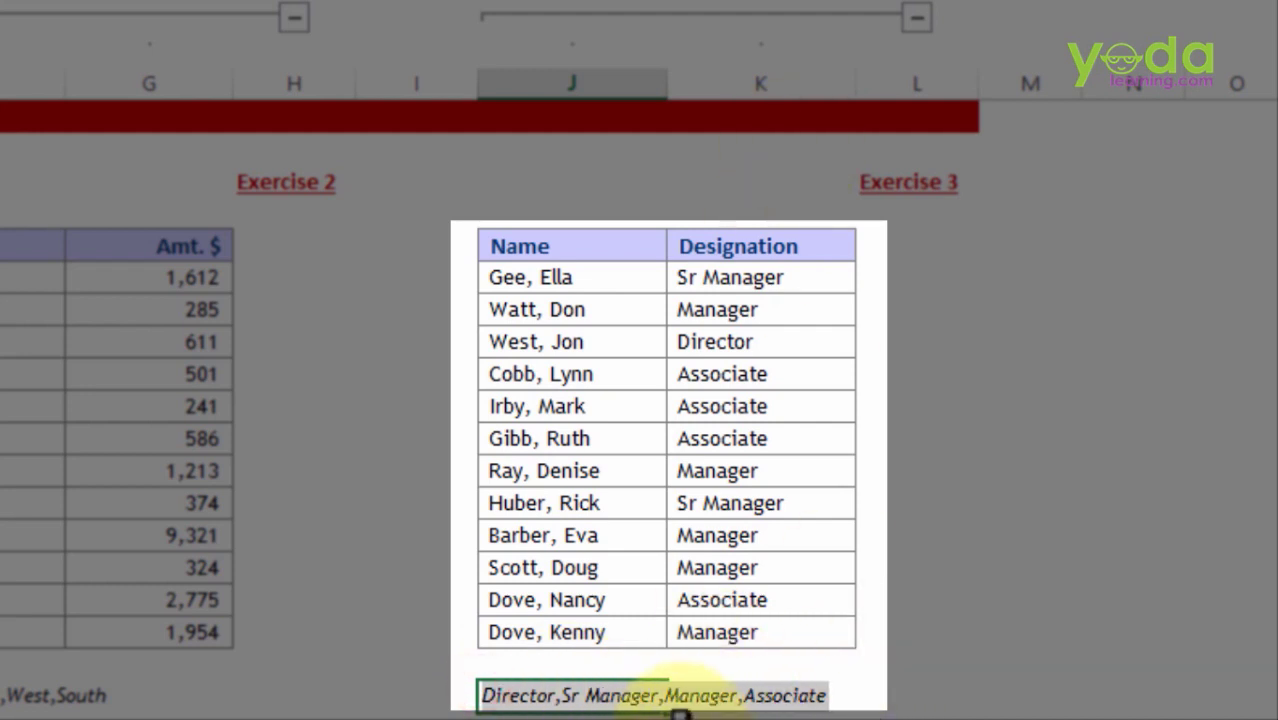
pyautogui.click(520, 696)
pyautogui.press('Escape')
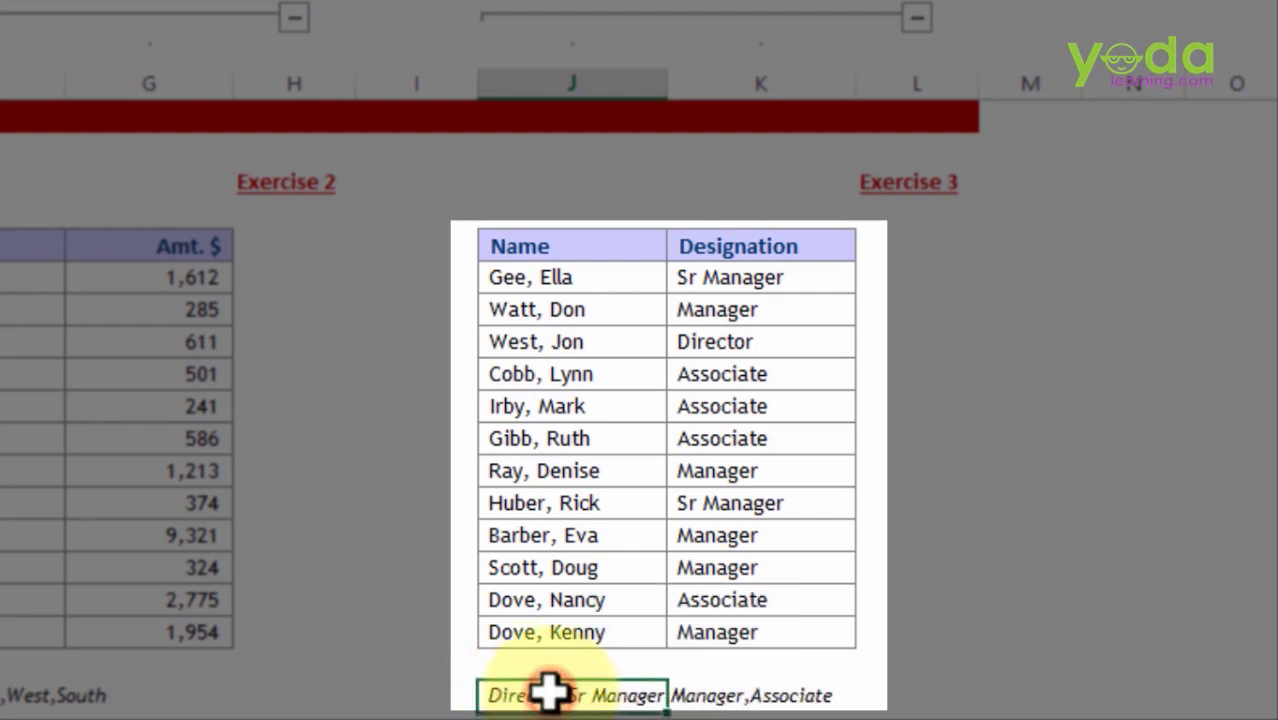
pyautogui.hotkey('ctrl', 'c')
pyautogui.doubleClick(523, 690)
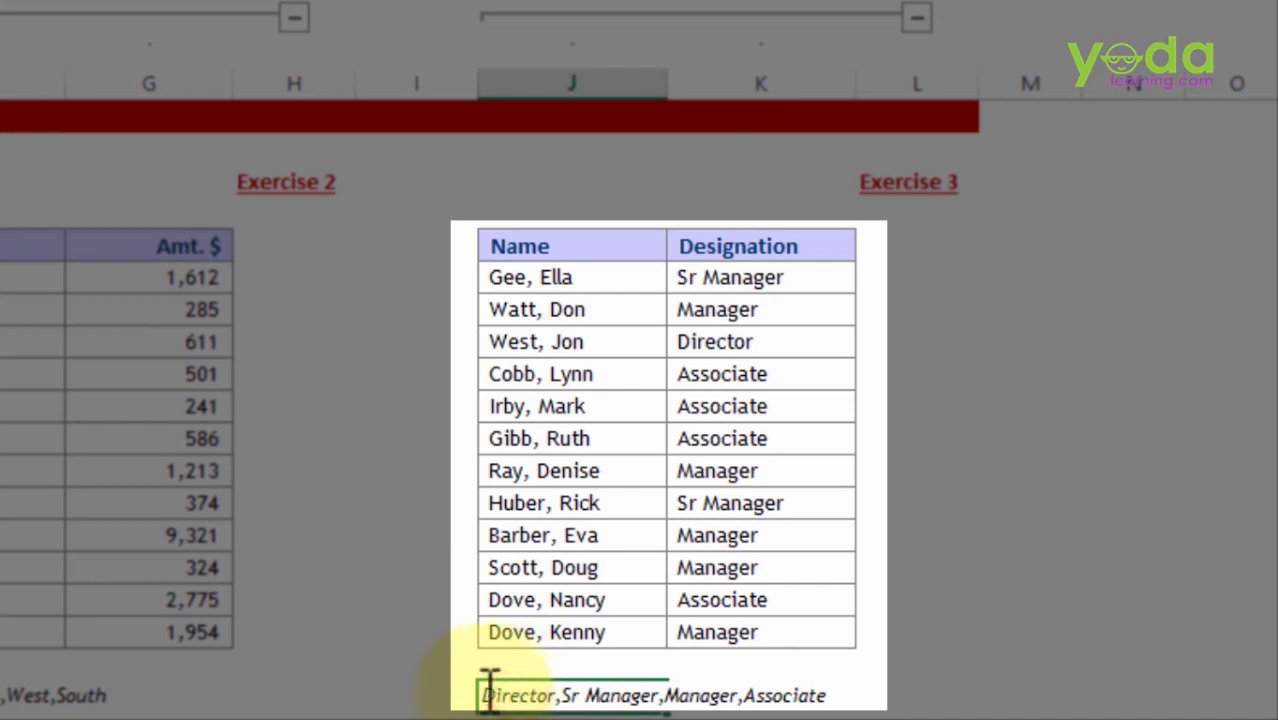
pyautogui.moveTo(480, 692); pyautogui.dragTo(993, 702)
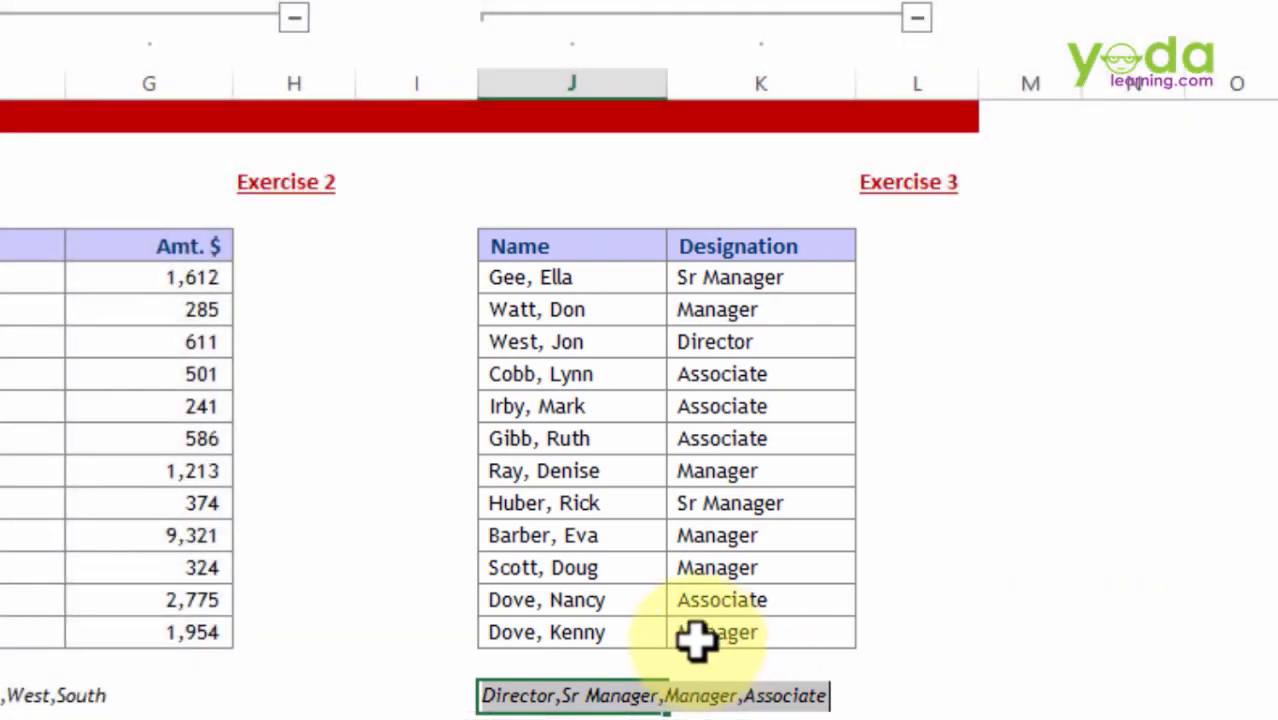
# Step: Set up a sort of the whole Exercise 3 table by Designation
pyautogui.click(622, 410)
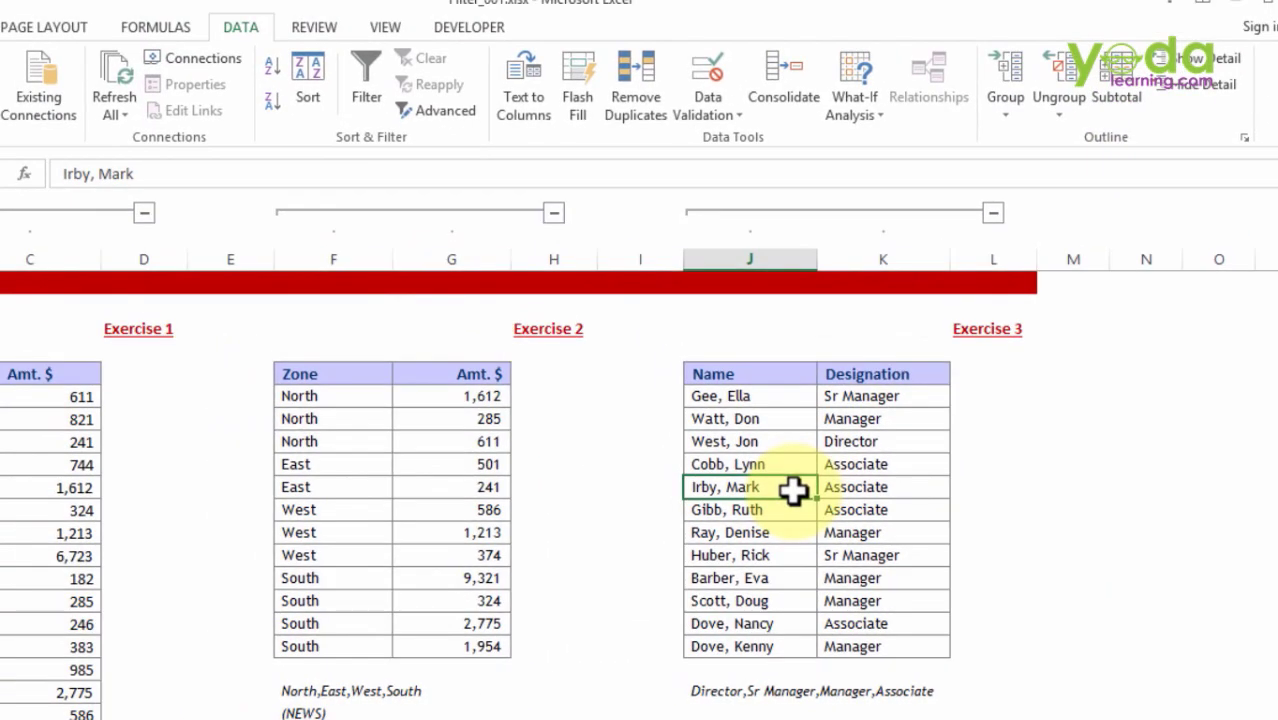
pyautogui.hotkey('ctrl', 'a')
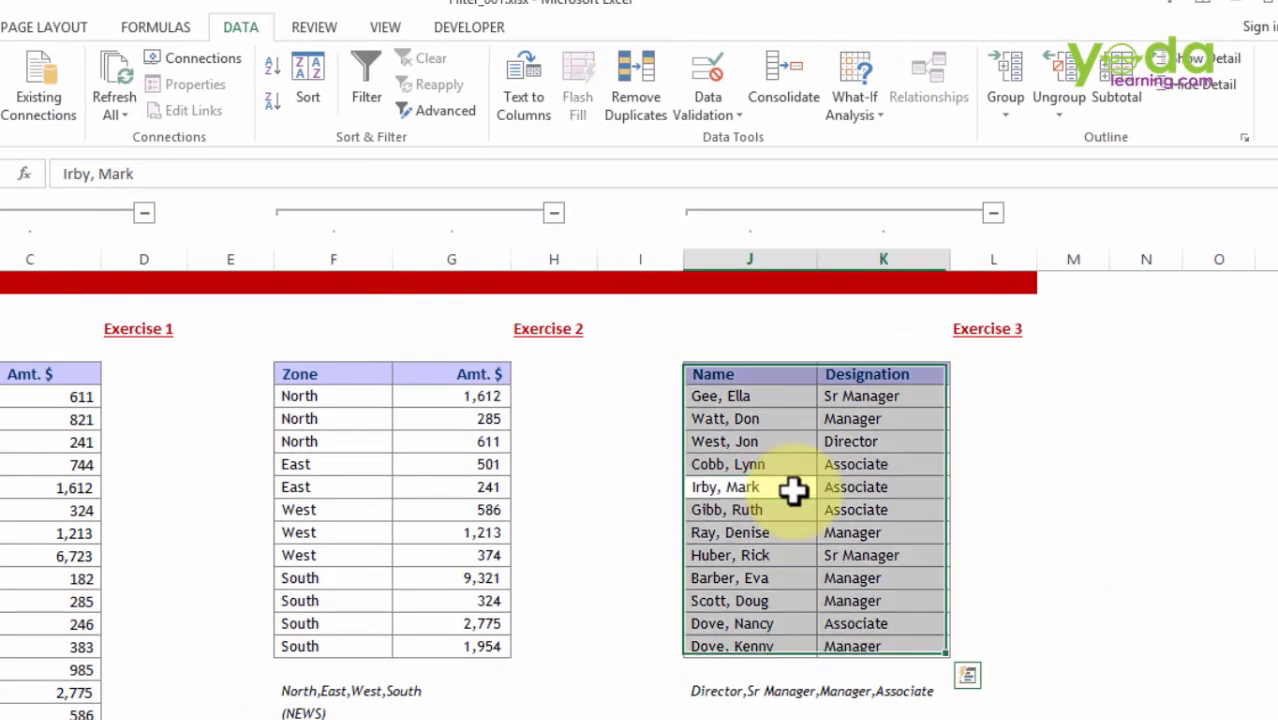
pyautogui.click(300, 92)
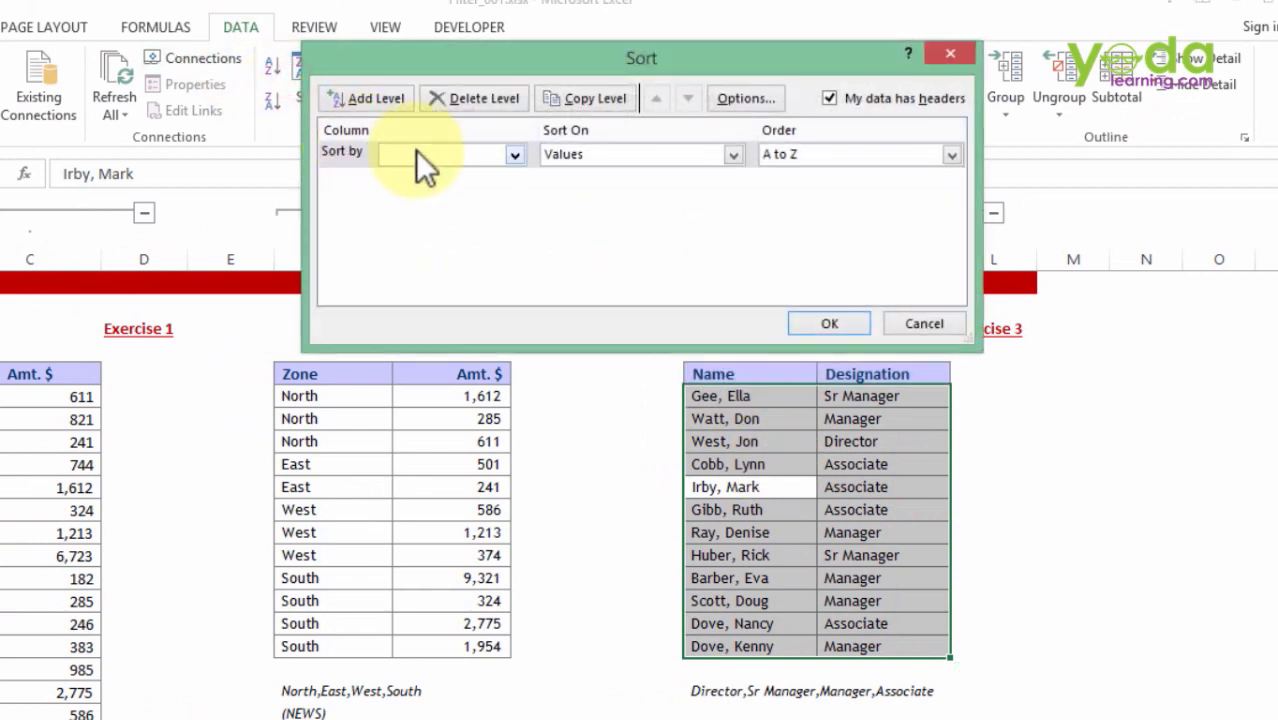
pyautogui.click(418, 155)
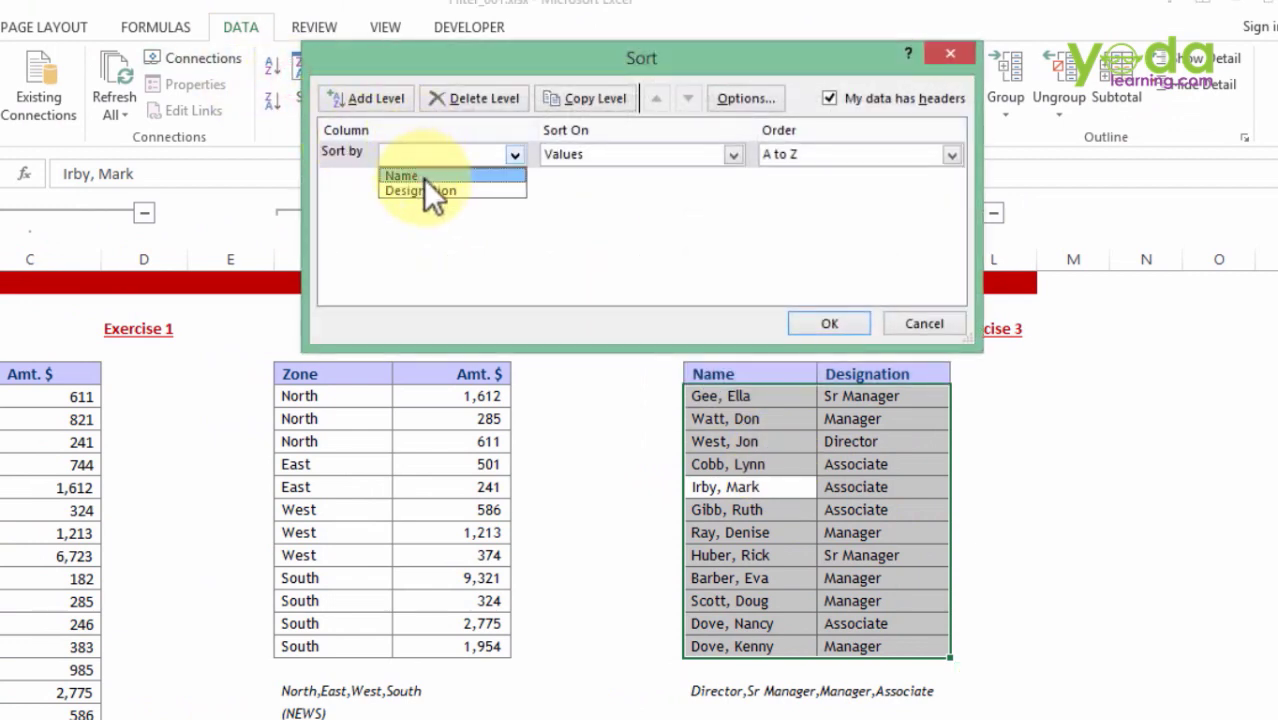
pyautogui.click(423, 190)
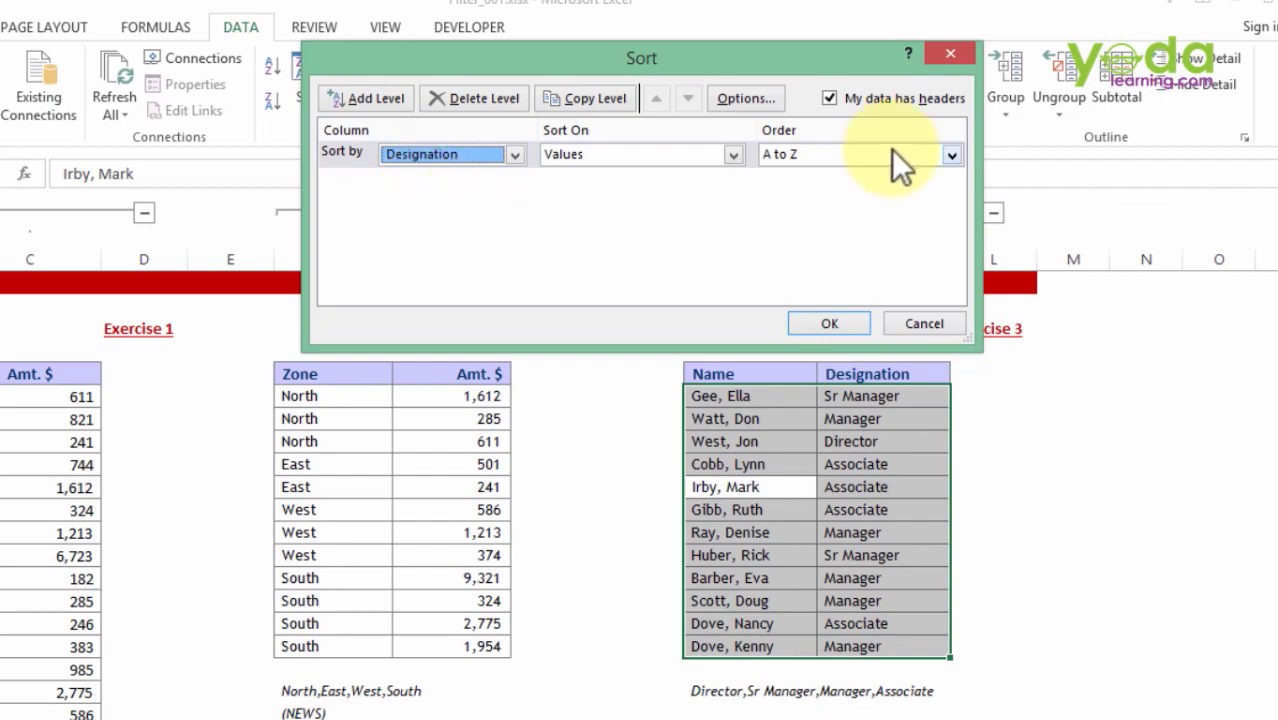
# Step: Add a new custom list for the sort order with the entries Director, Sr Manager, Manager, Associate
pyautogui.click(864, 152)
pyautogui.click(798, 207)
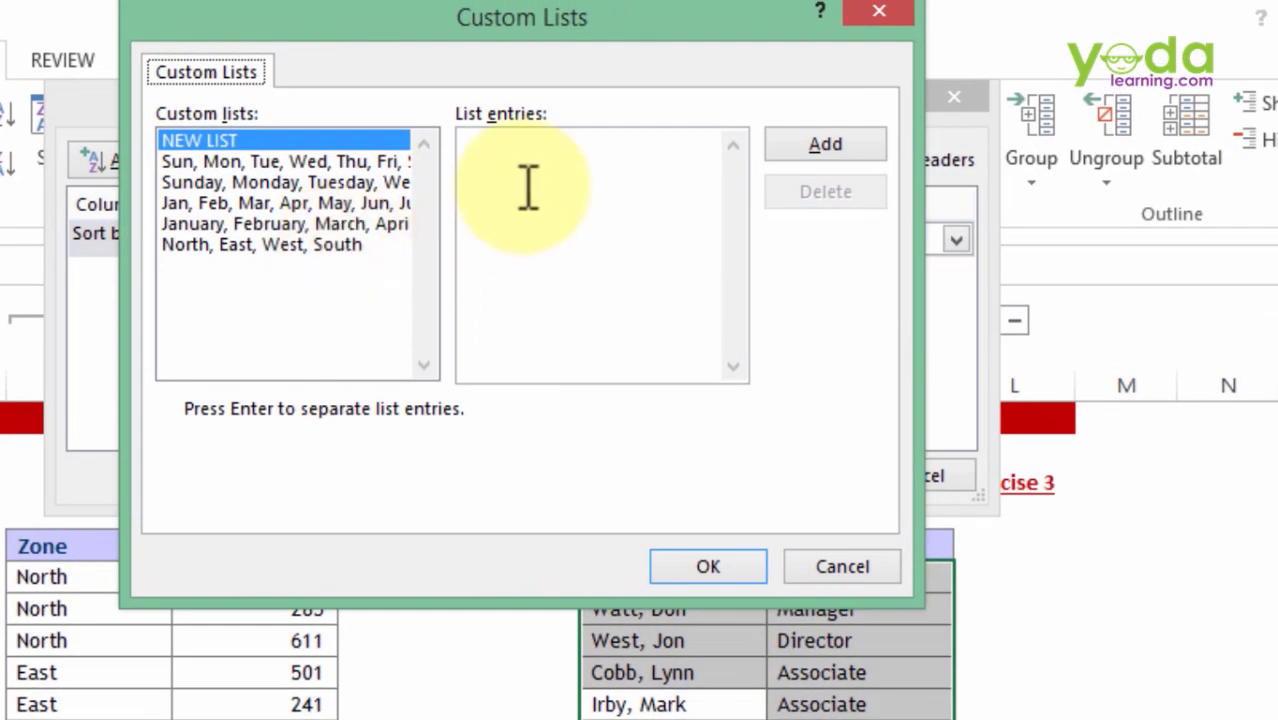
pyautogui.click(527, 185)
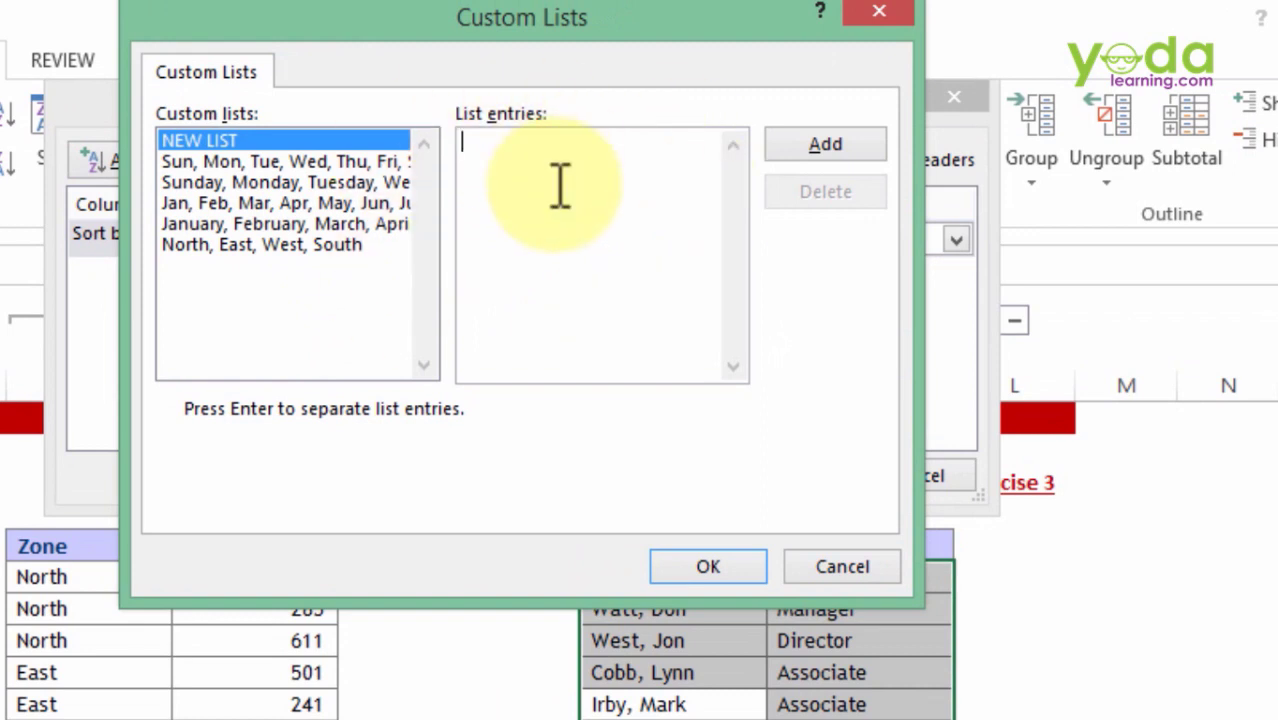
pyautogui.write('Director,Sr Manager,Manager,Associate')
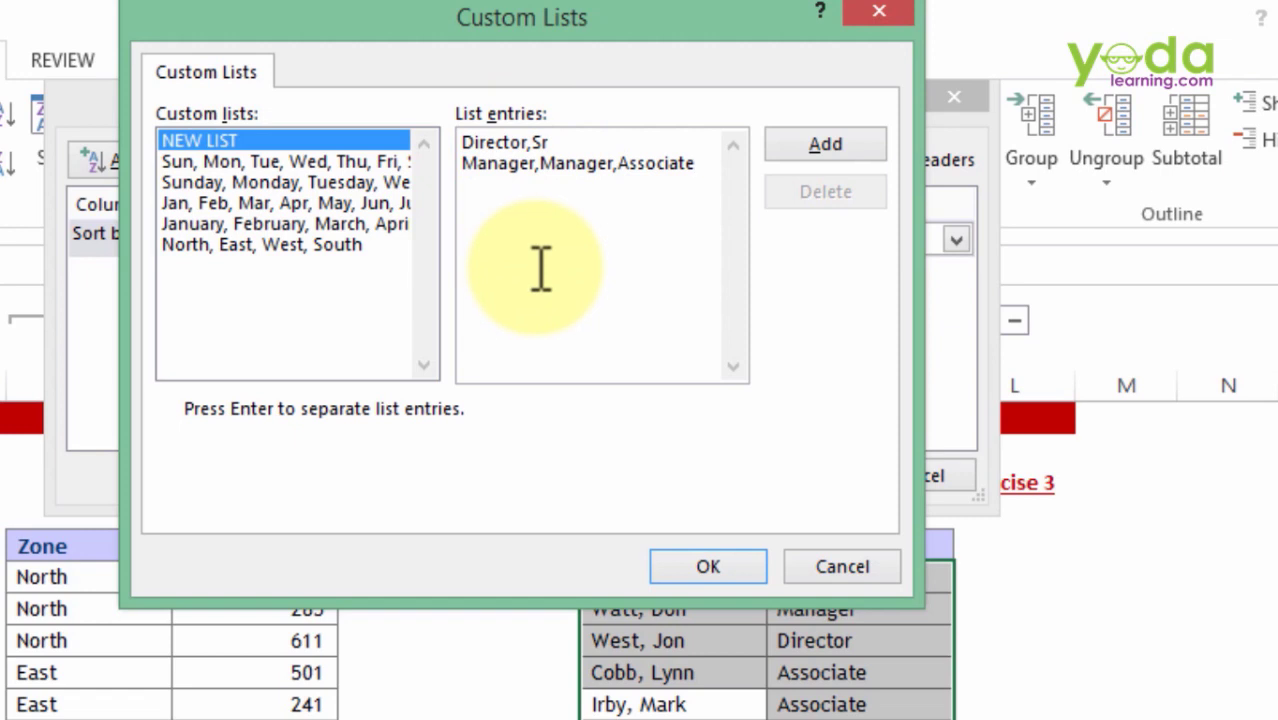
pyautogui.click(822, 147)
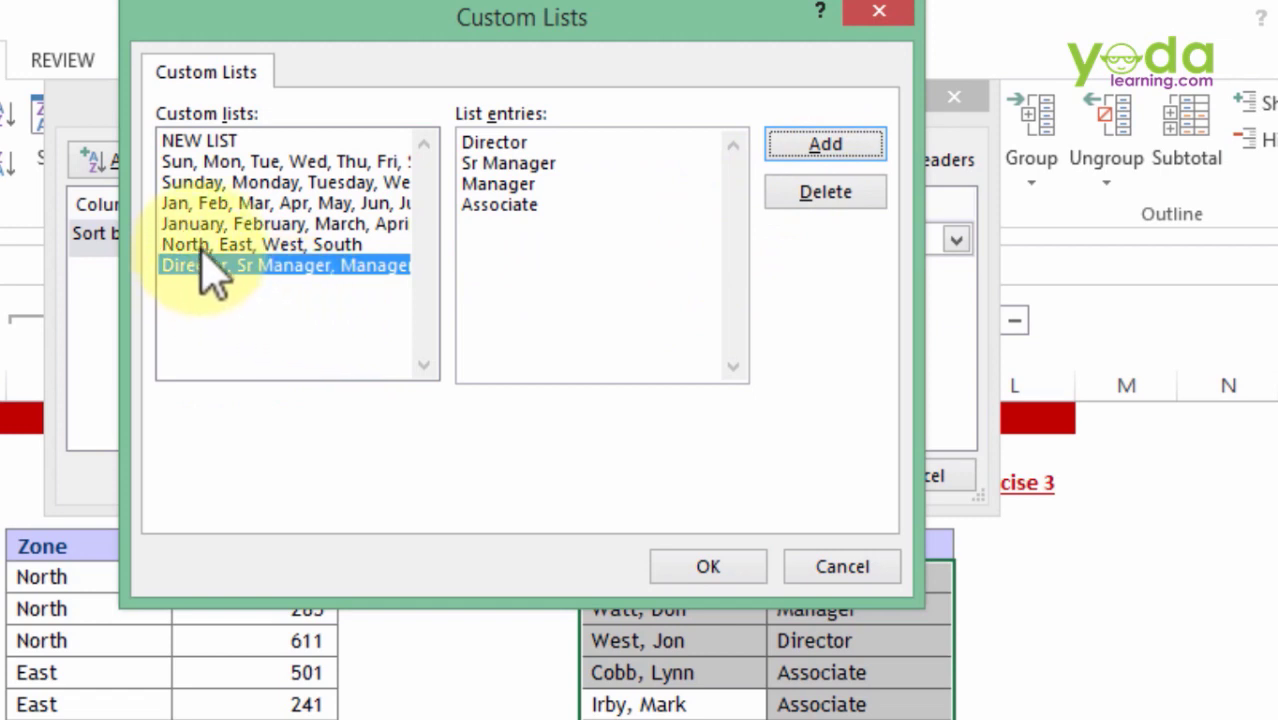
# Step: Choose the Director, Sr Manager, Manager, Associate list as the Designation order and apply the sort
pyautogui.click(248, 248)
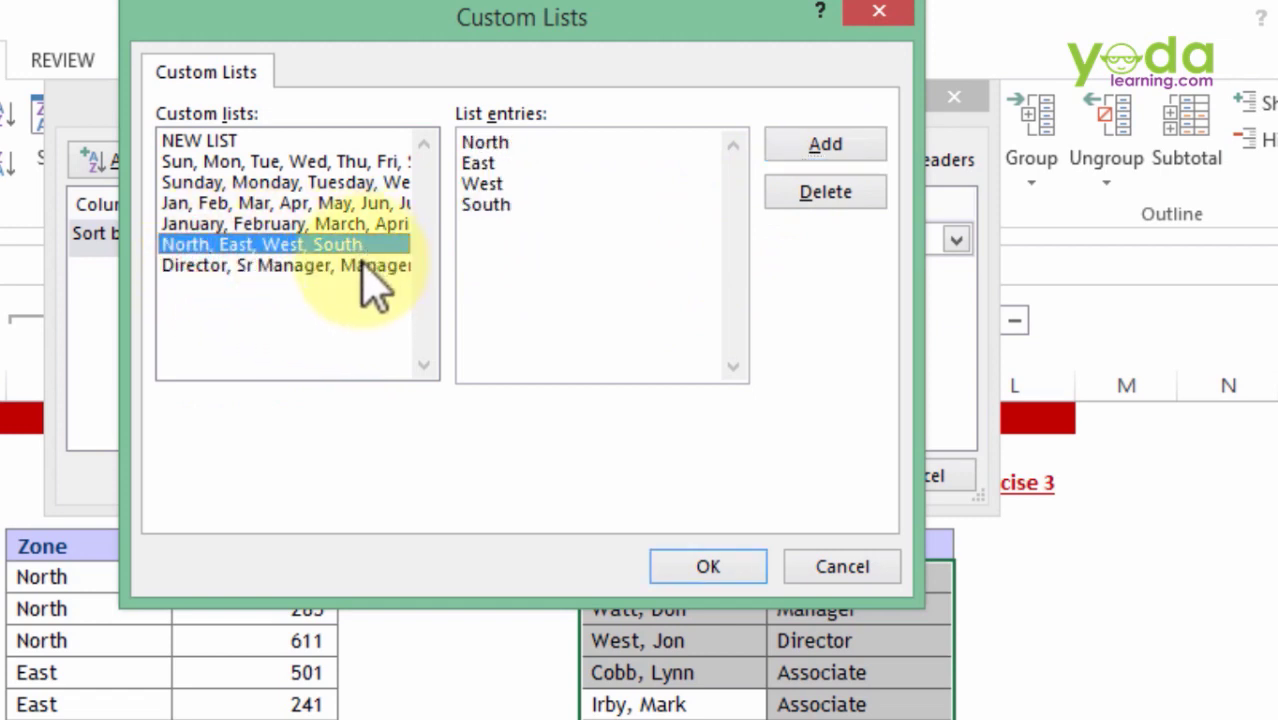
pyautogui.click(252, 266)
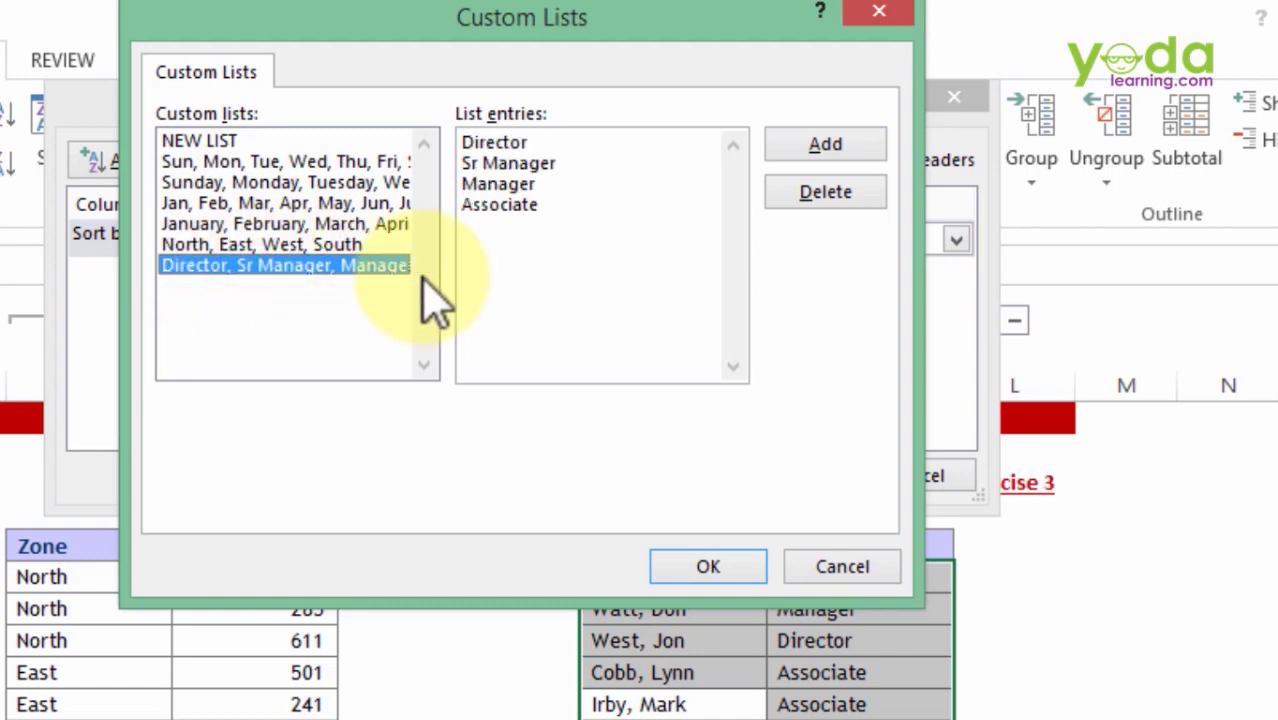
pyautogui.click(706, 572)
pyautogui.click(706, 570)
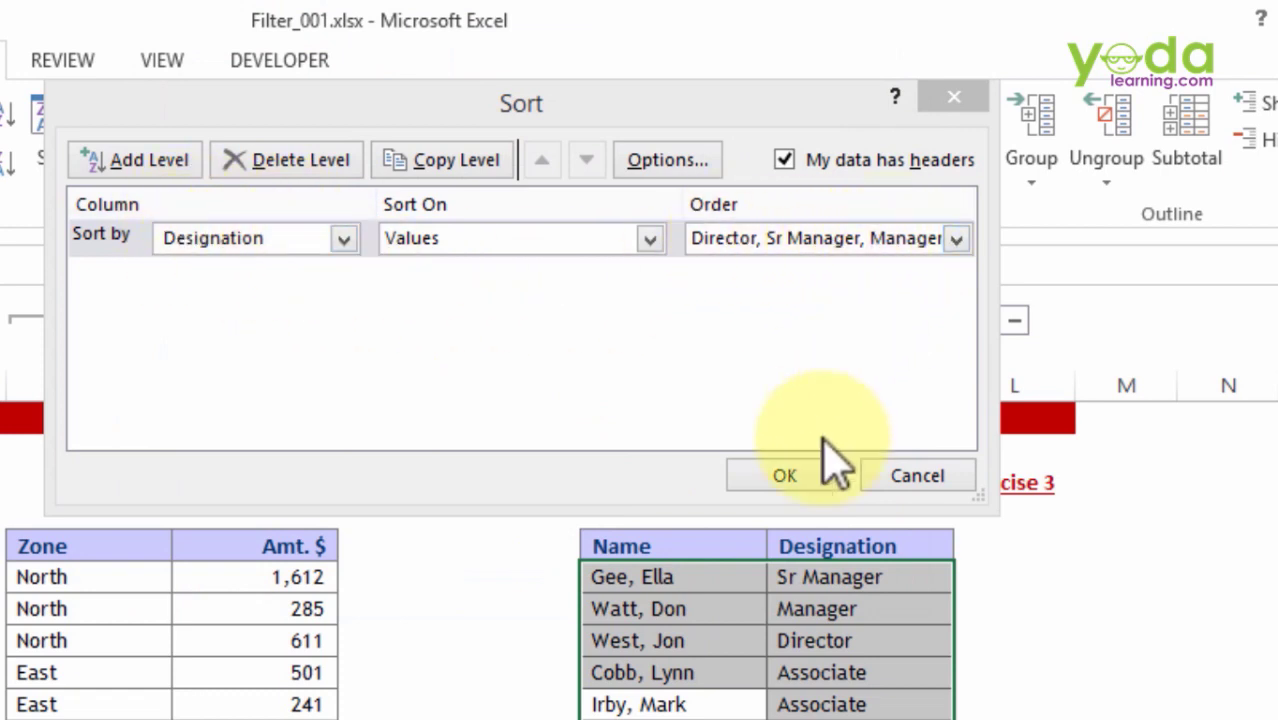
pyautogui.click(782, 477)
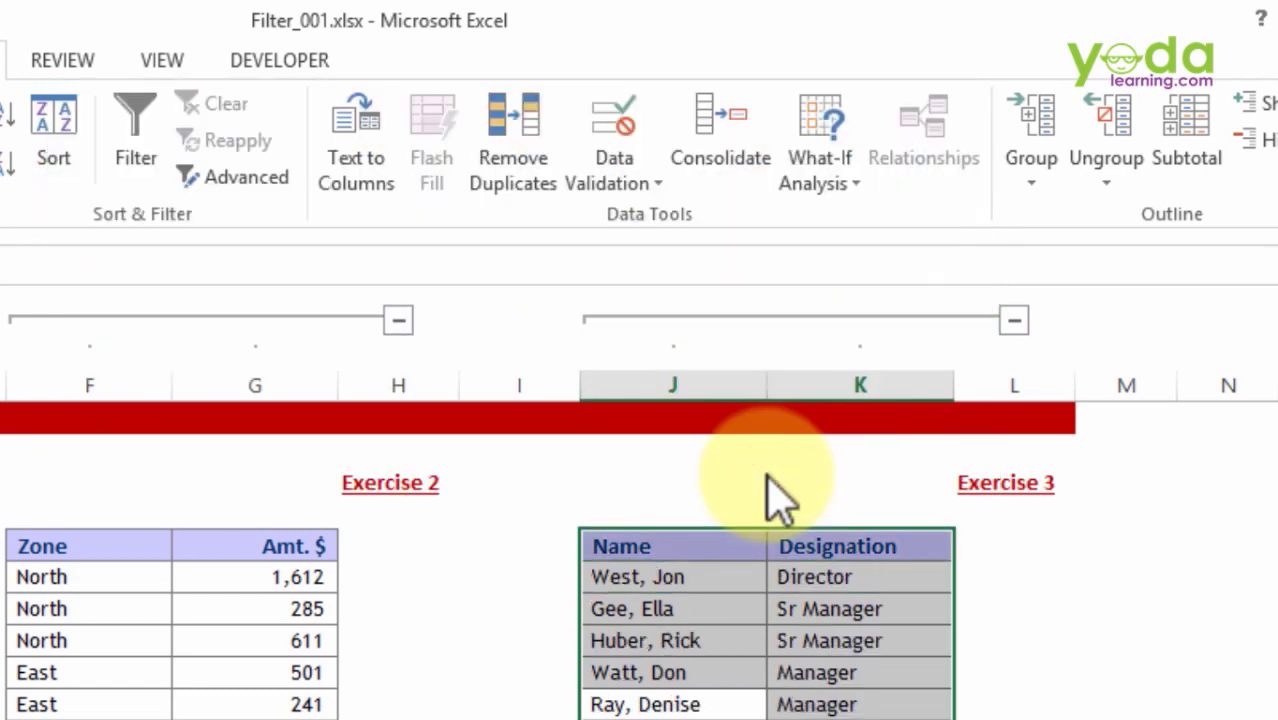